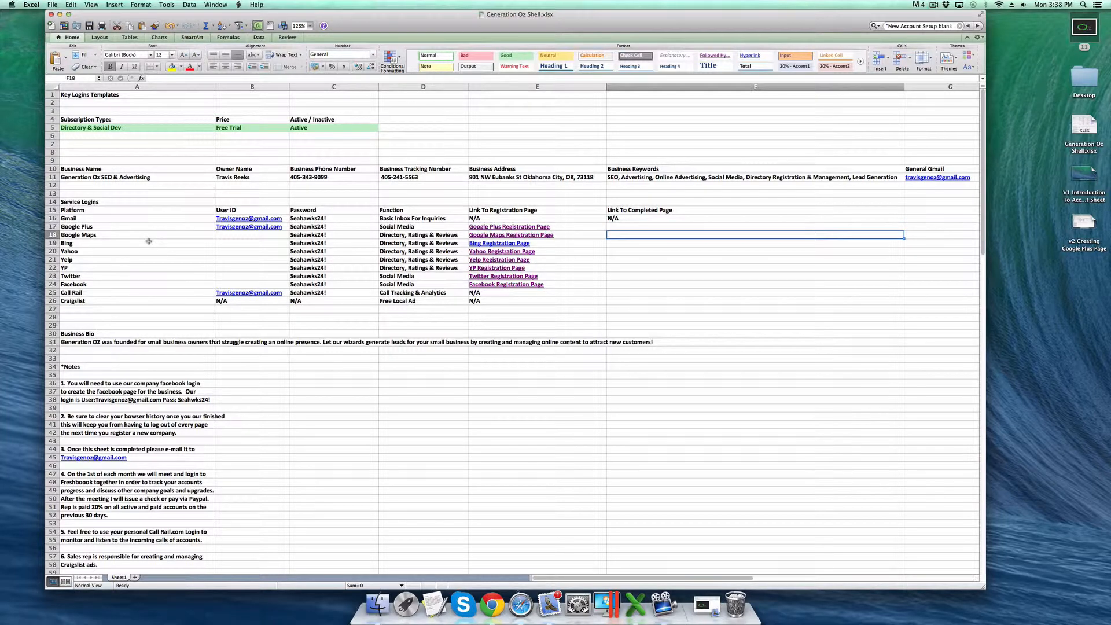
- Review the registration links and empty completed-link cells, then select Google Plus cell F17
key("Up")
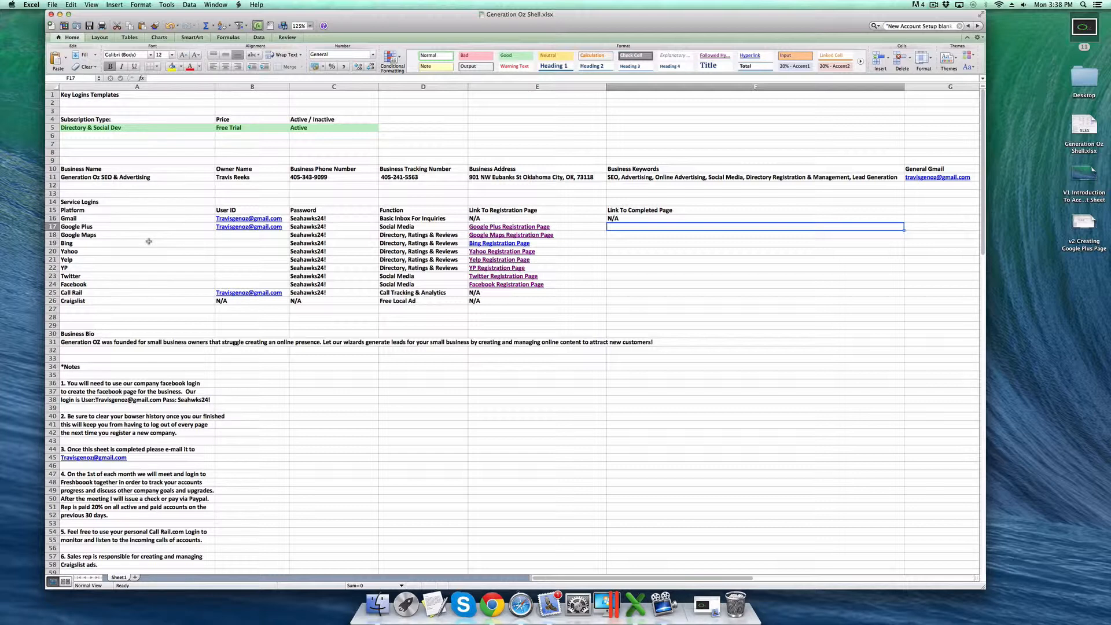
key("Left")
key("Right")
key("Left")
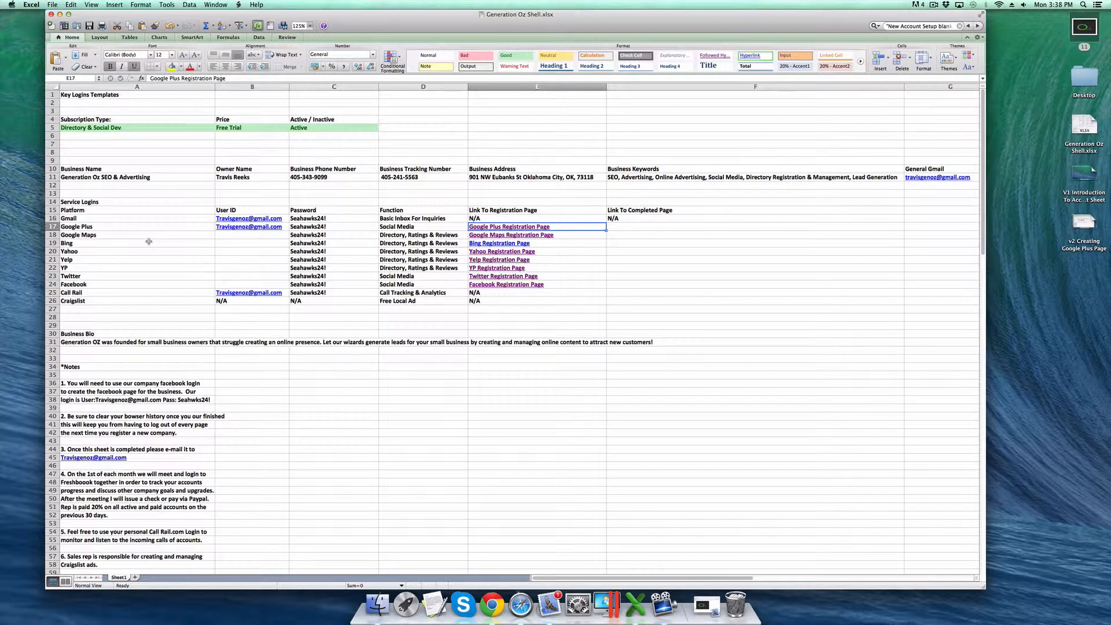
key("Up")
key("Up")
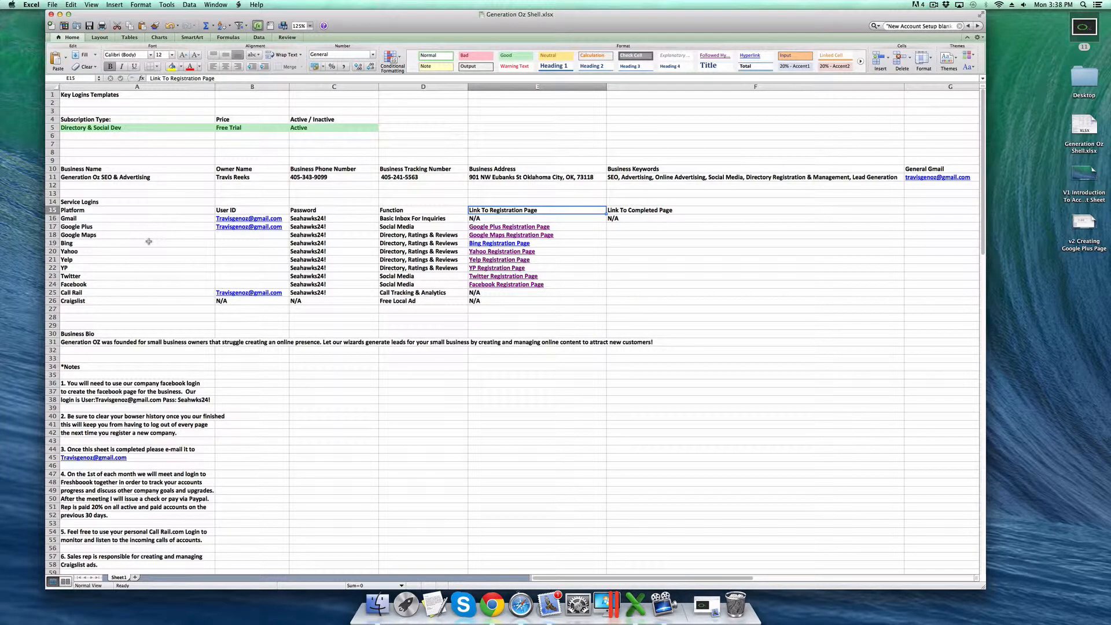
key("Down")
key("Down")
key("Down")
key("Down")
key("Down")
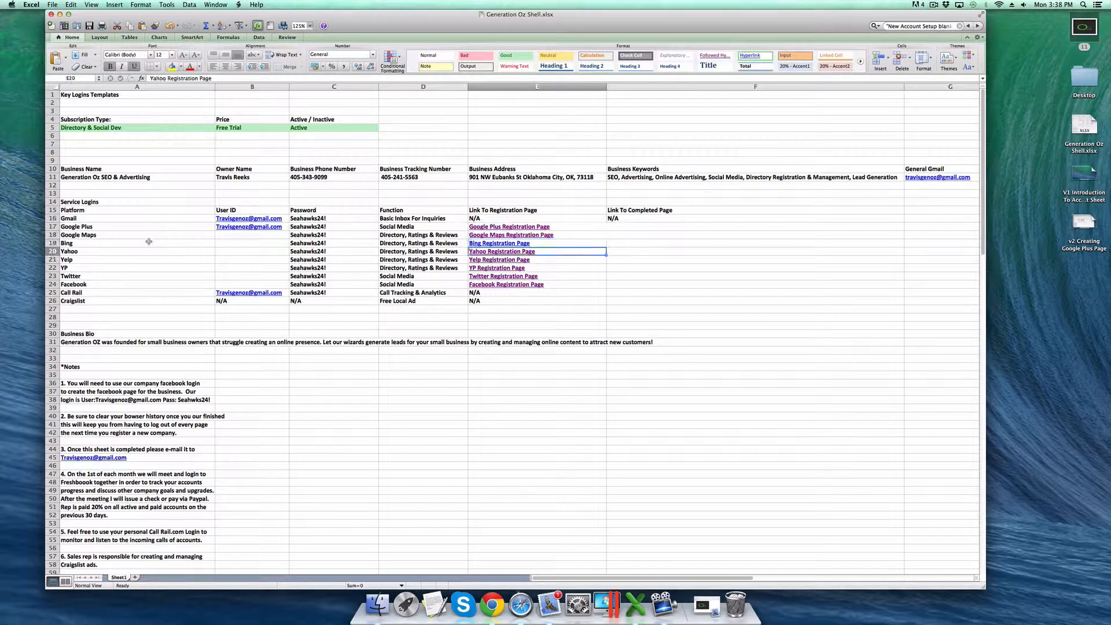
key("Down")
key("Down")
key("Down")
key("Down")
key("Up")
key("Up")
key("Up")
key("Up")
key("Up")
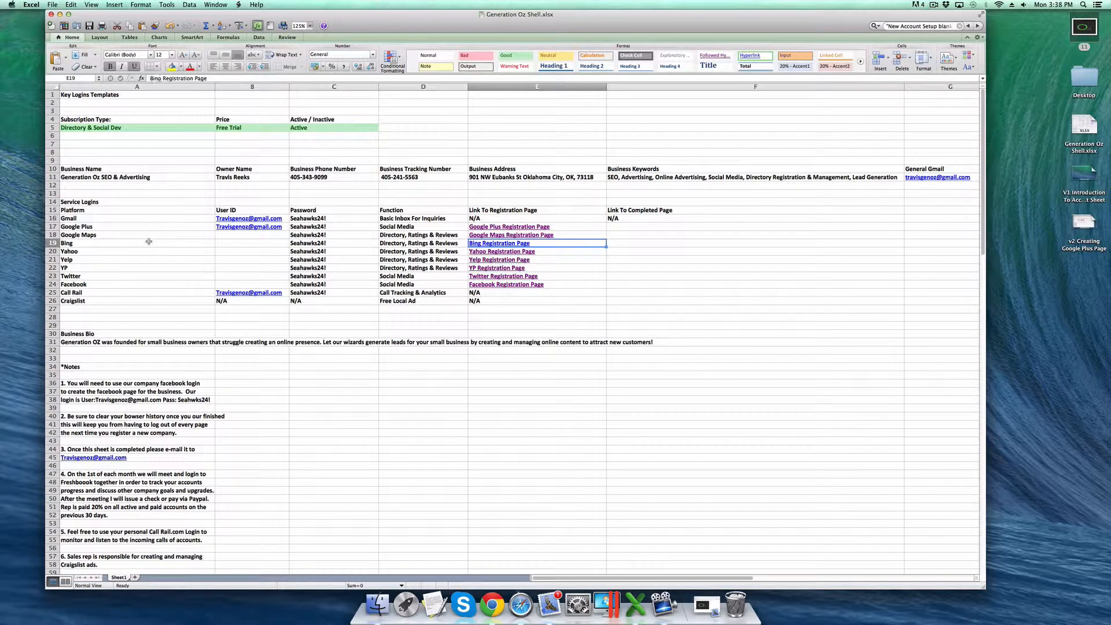
key("Up")
key("Up")
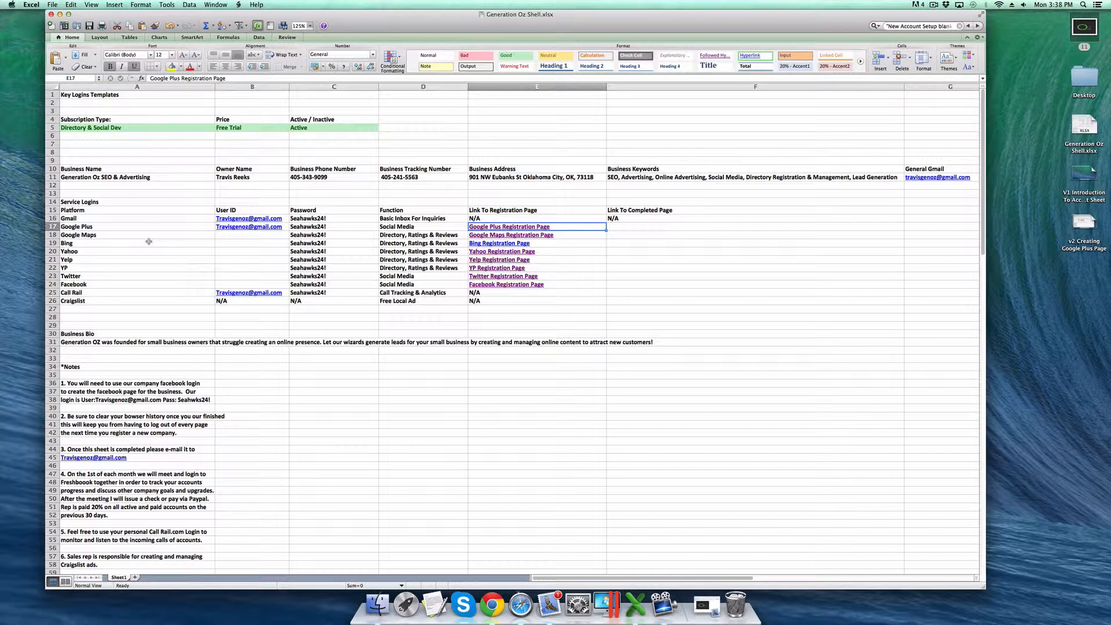
key("Right")
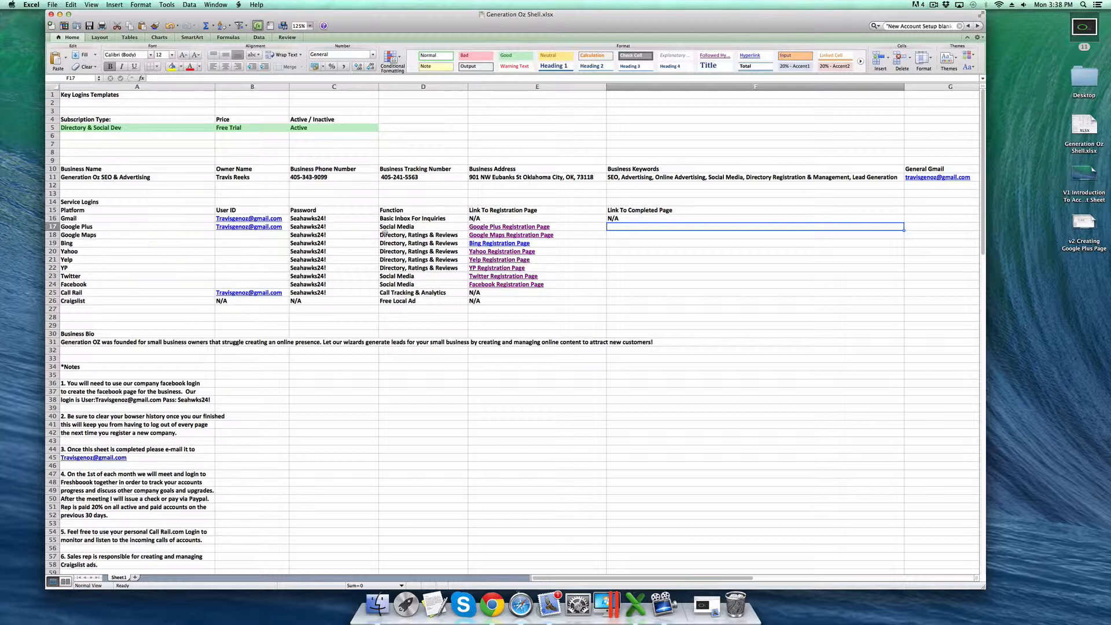
left_click(624, 235)
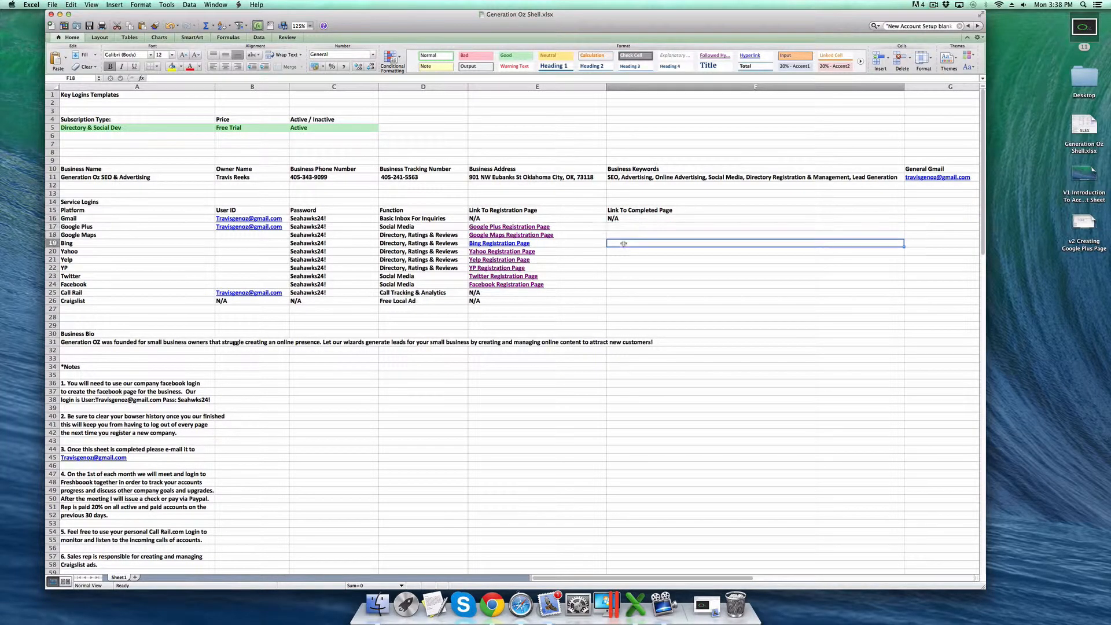
left_click(624, 243)
left_click(617, 251)
left_click(622, 260)
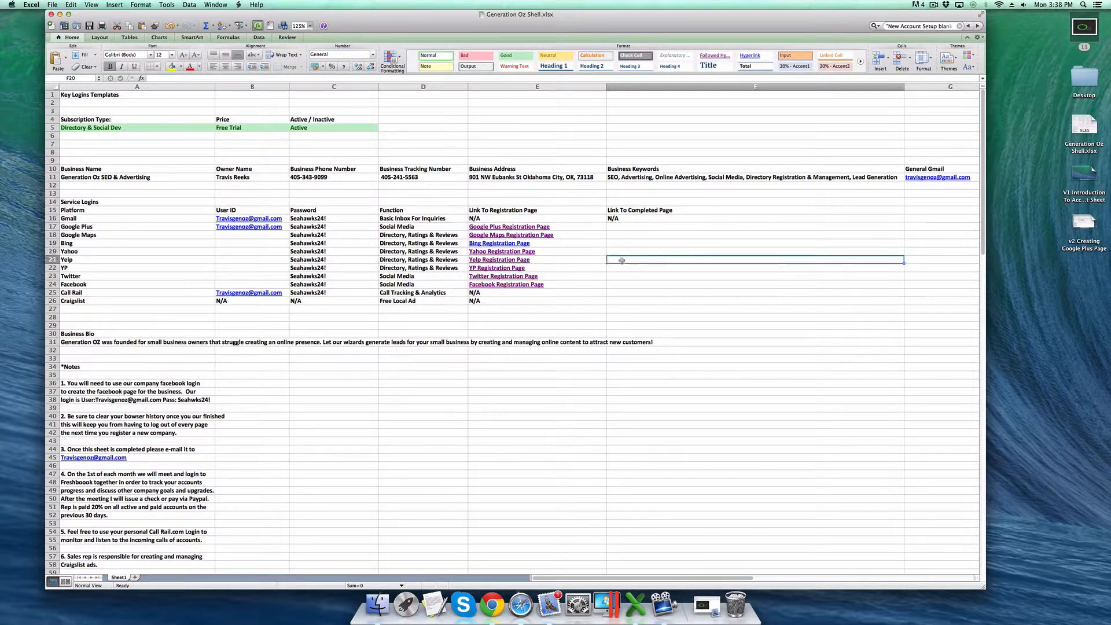
left_click(621, 268)
left_click(622, 277)
left_click(620, 291)
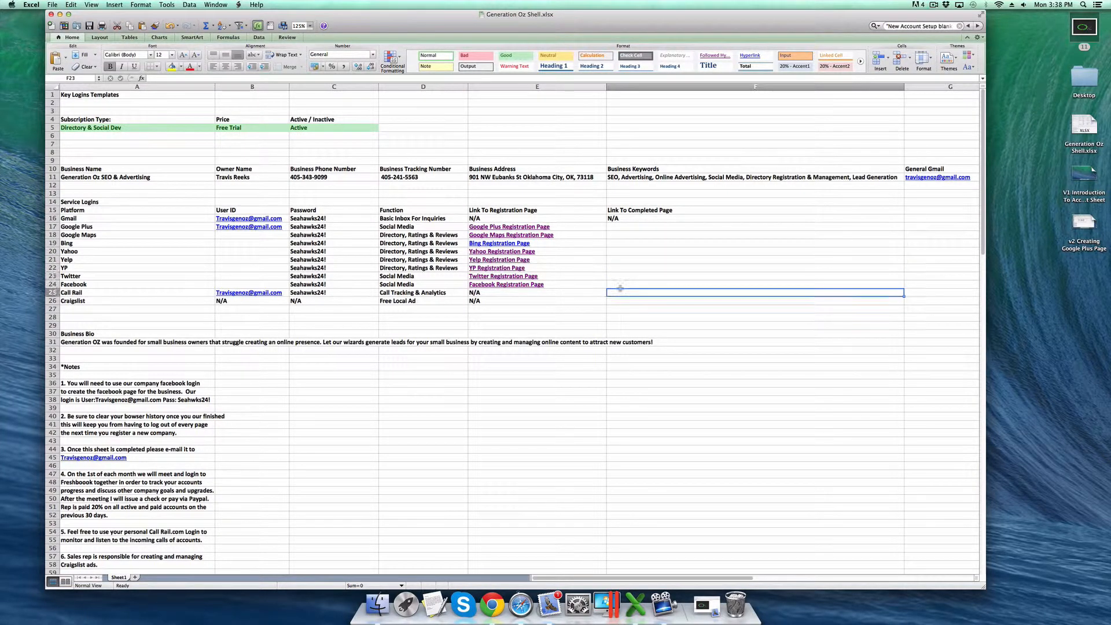
left_click(623, 228)
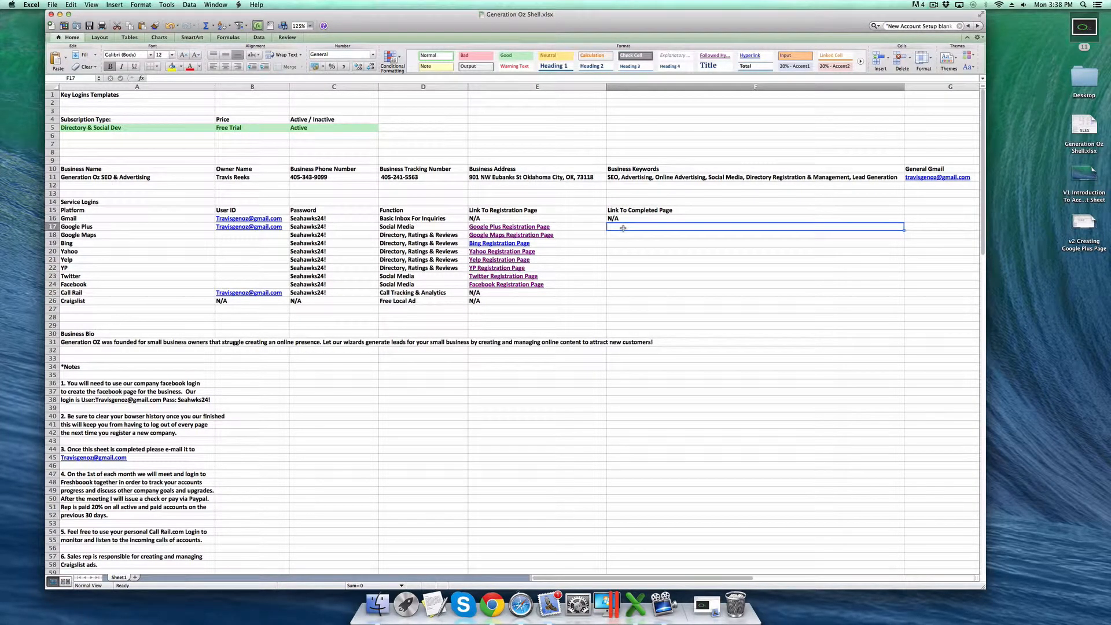
- Search the web for 'google plus' and open the Google+ site in Safari
left_click(521, 604)
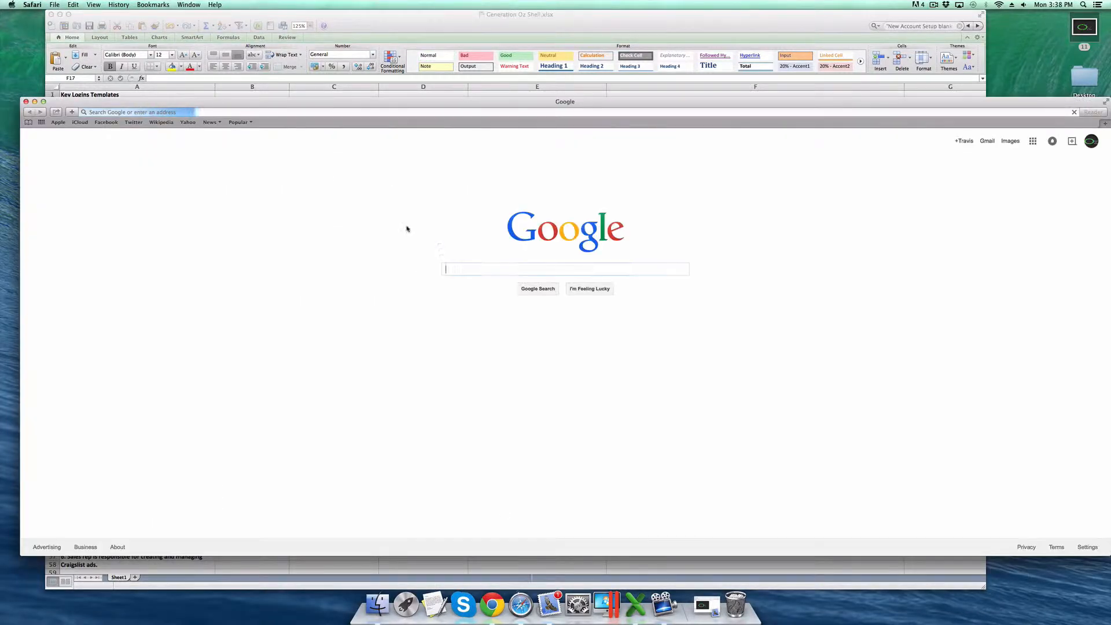
type("goog")
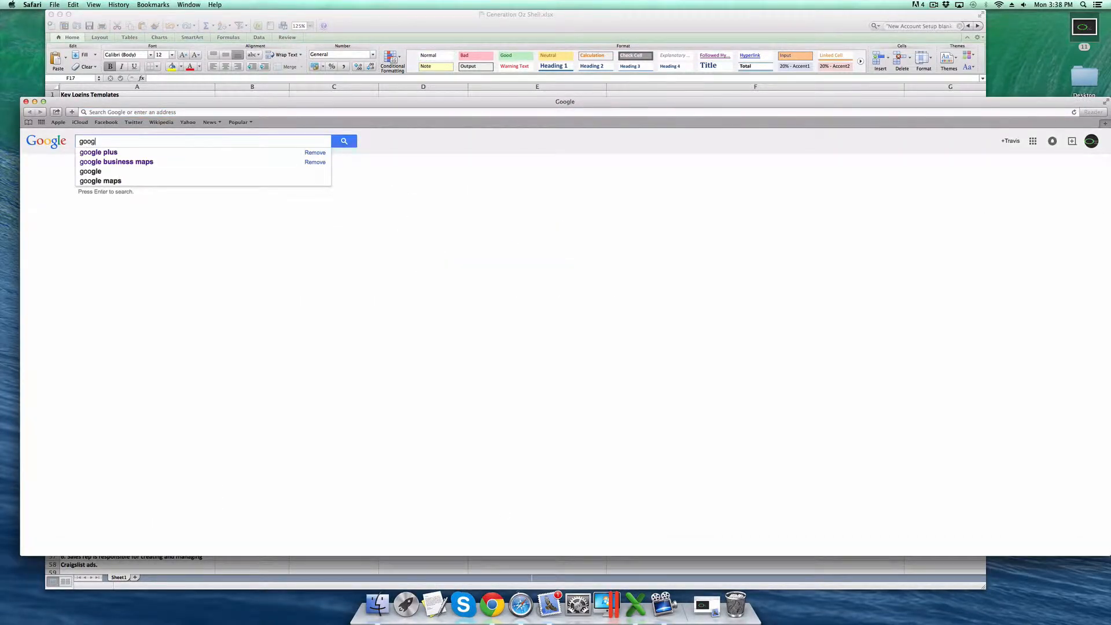
type("le plus")
key("Return")
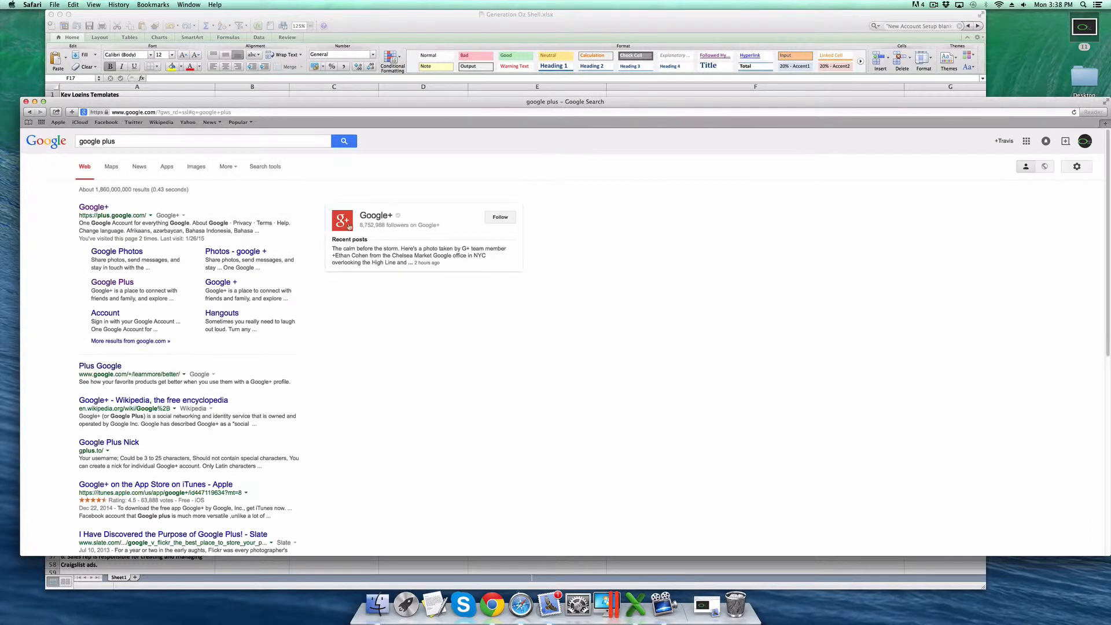
left_click(93, 207)
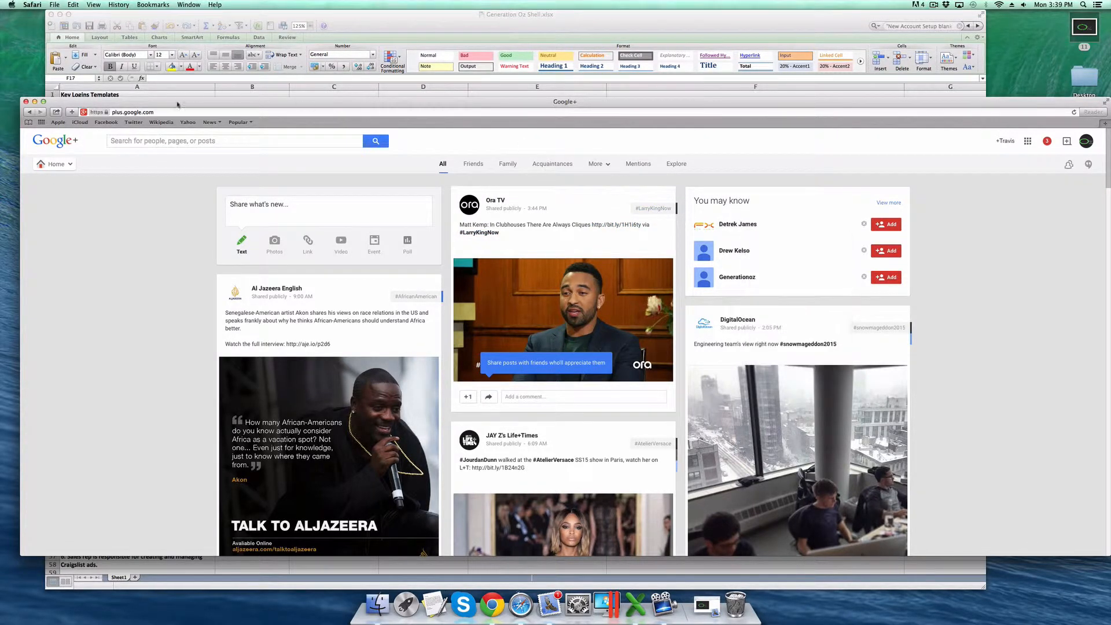
left_click(143, 112)
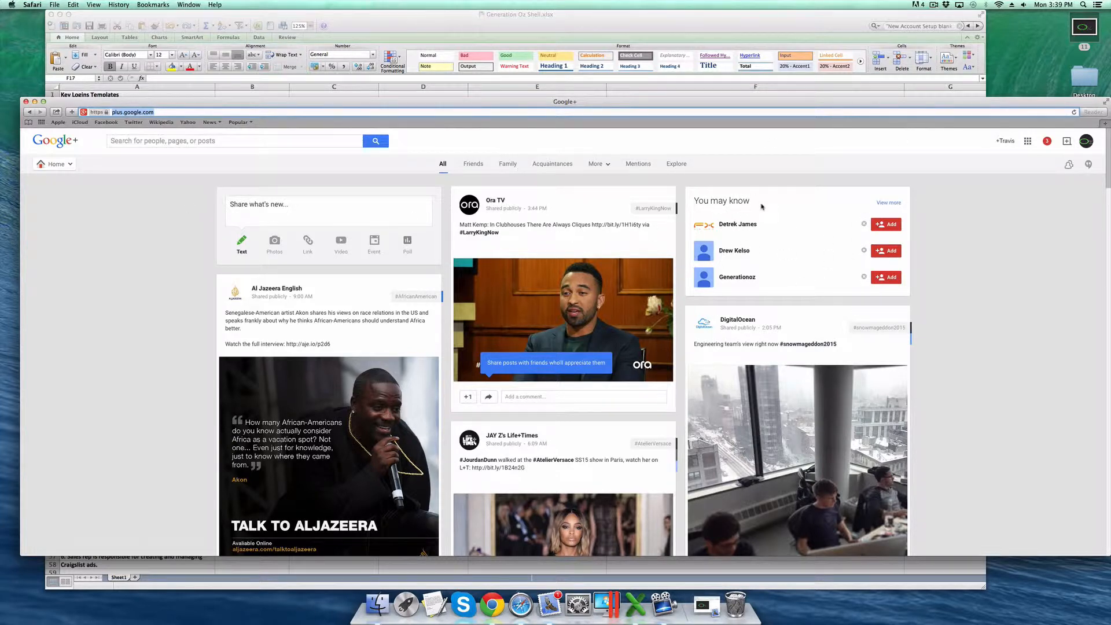
- Open the suggested business profile's Google+ page and copy its web address
mouse_move(727, 228)
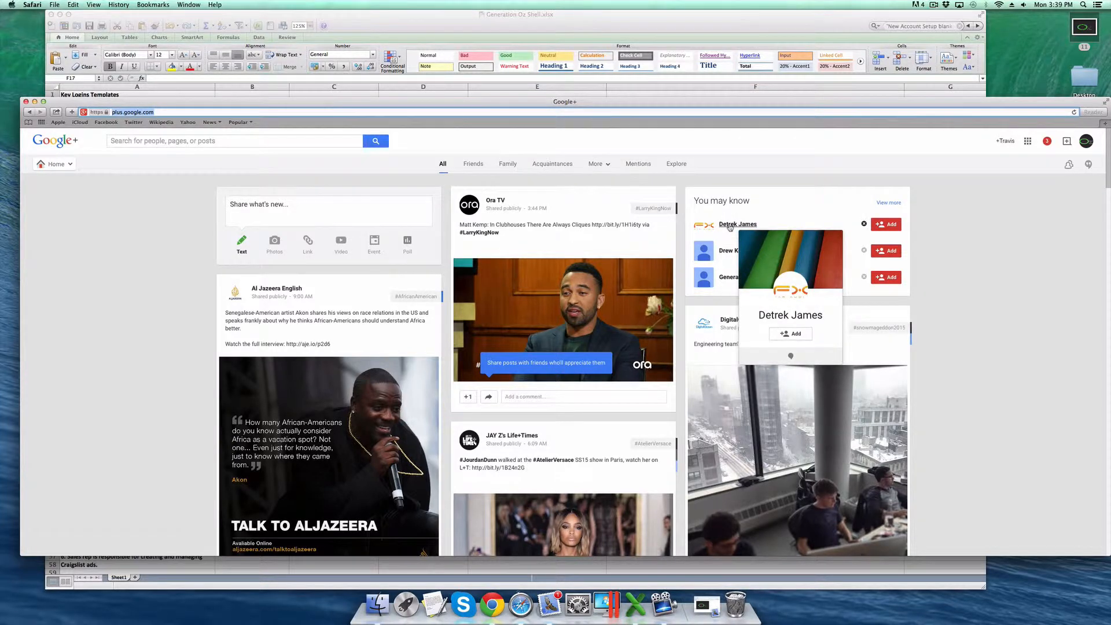
left_click(733, 227)
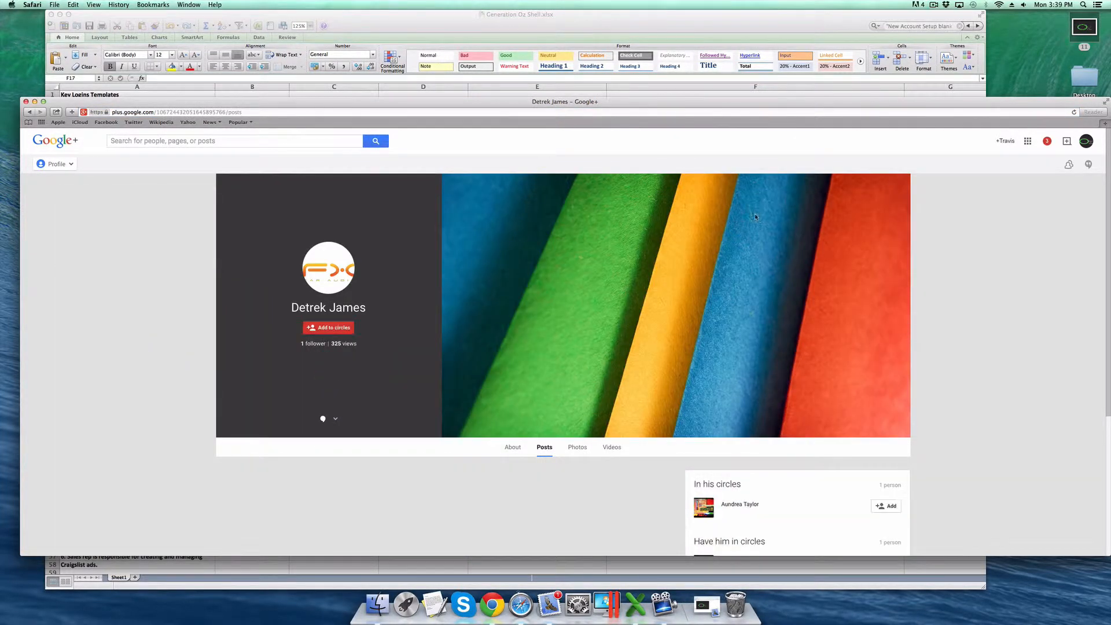
scroll(494, 237, "down", 5)
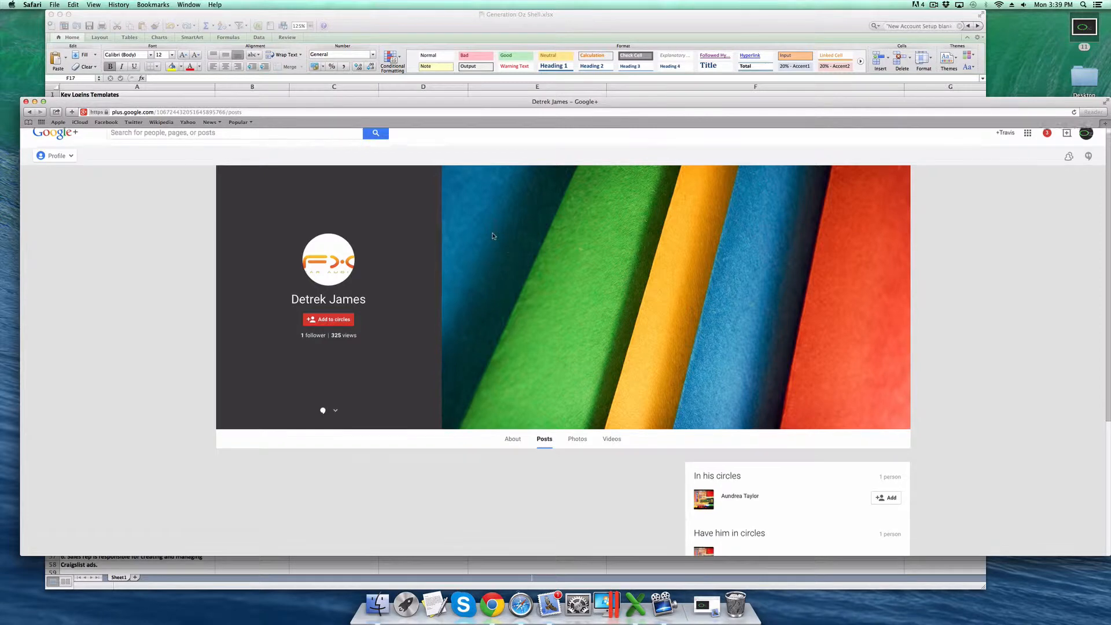
scroll(481, 250, "up", 1)
scroll(481, 249, "up", 3)
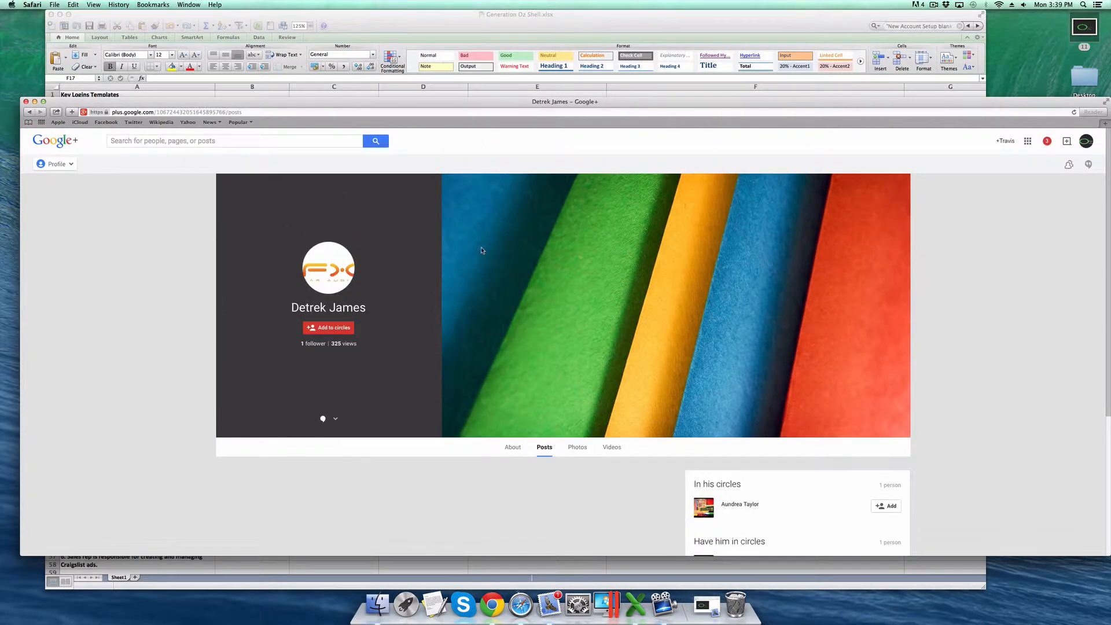
left_click(157, 113)
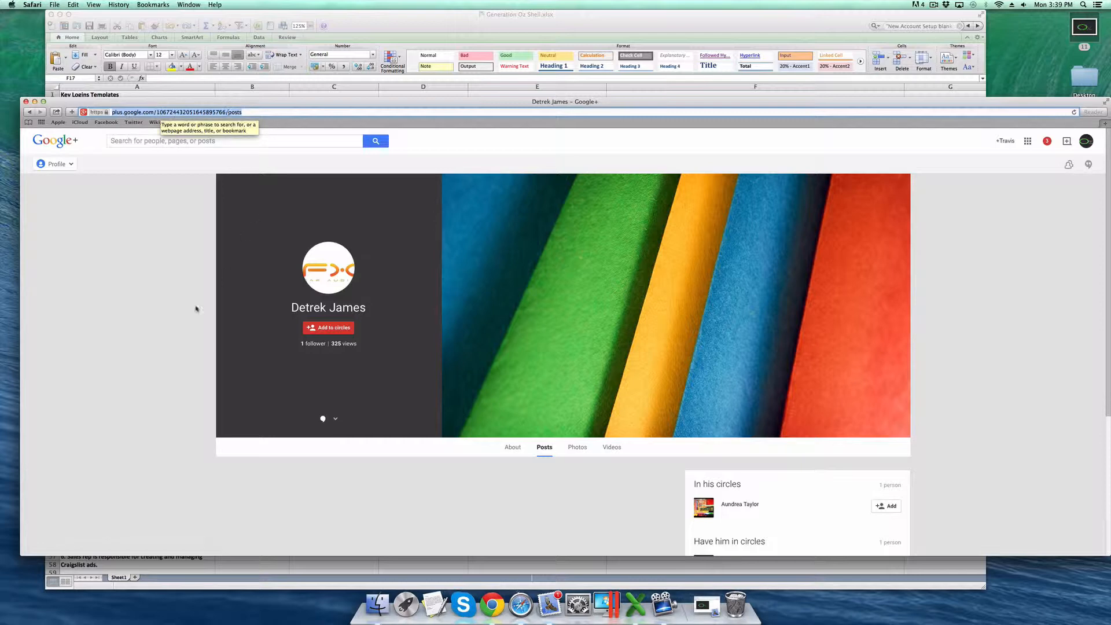
left_click(164, 303)
left_click(188, 113)
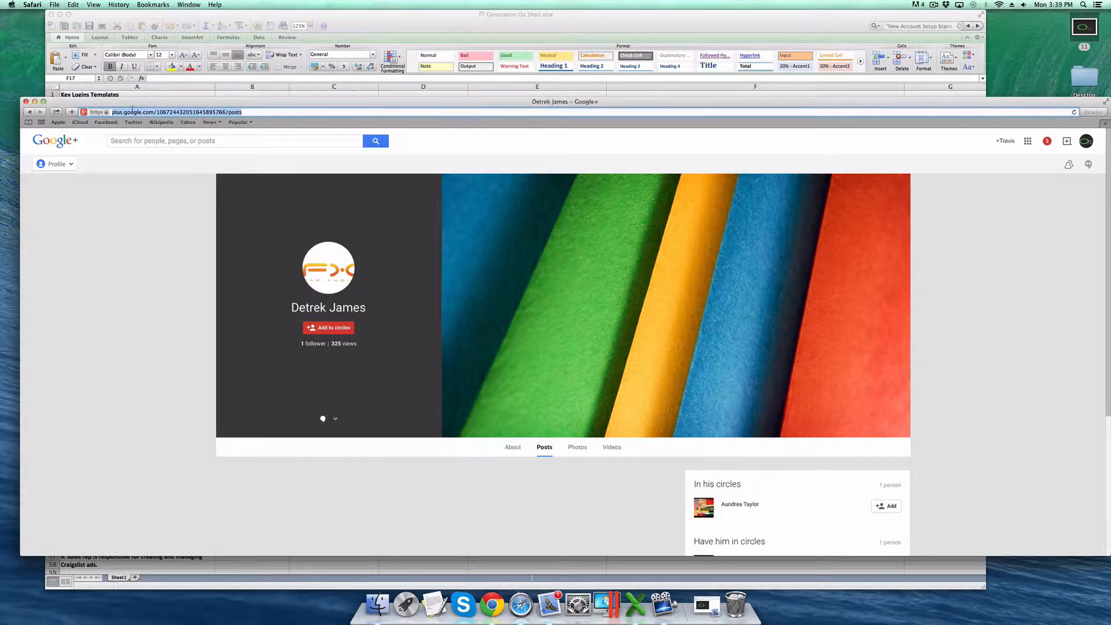
key("super+c")
- Copy the profile address and enter 'Link to Finished Google Plus Page' in cell F17
right_click(232, 113)
left_click(247, 159)
left_click(428, 81)
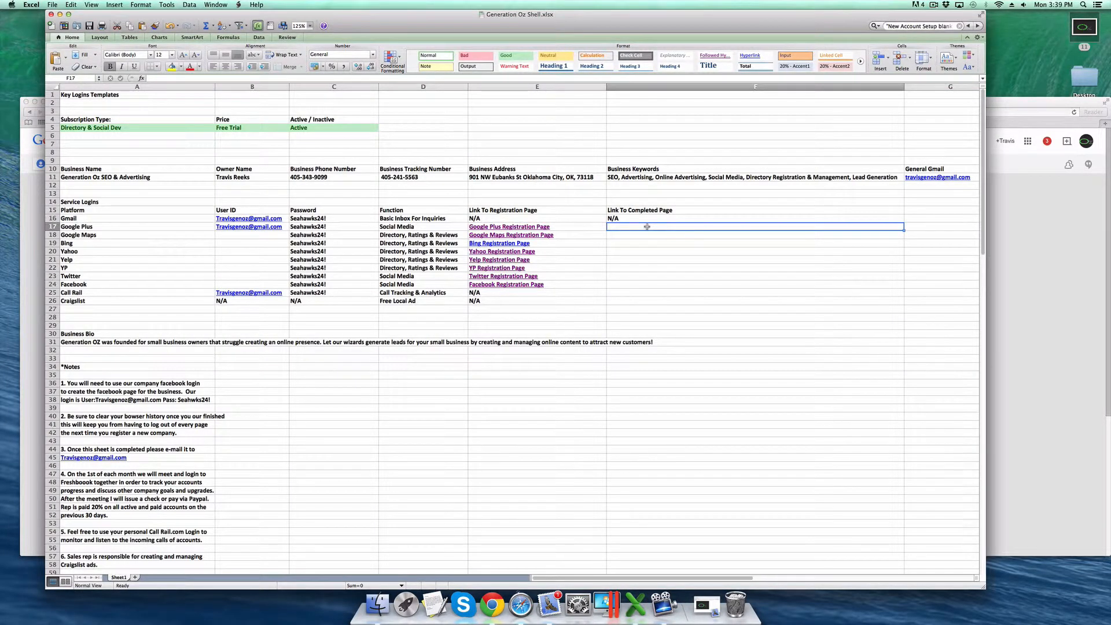
type("Link to")
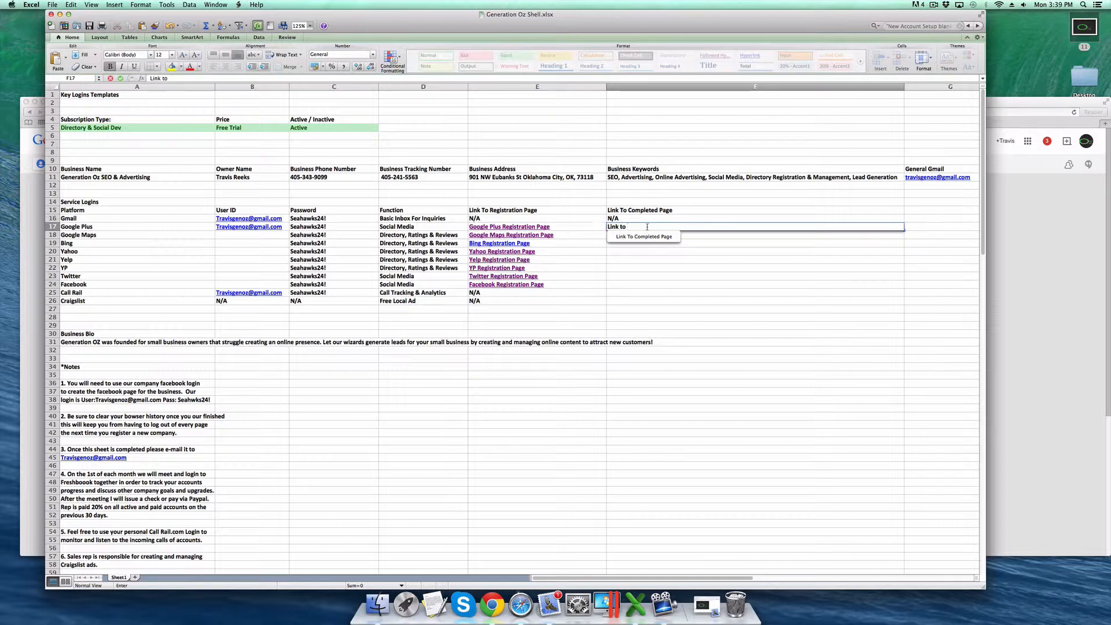
type(" Finishe")
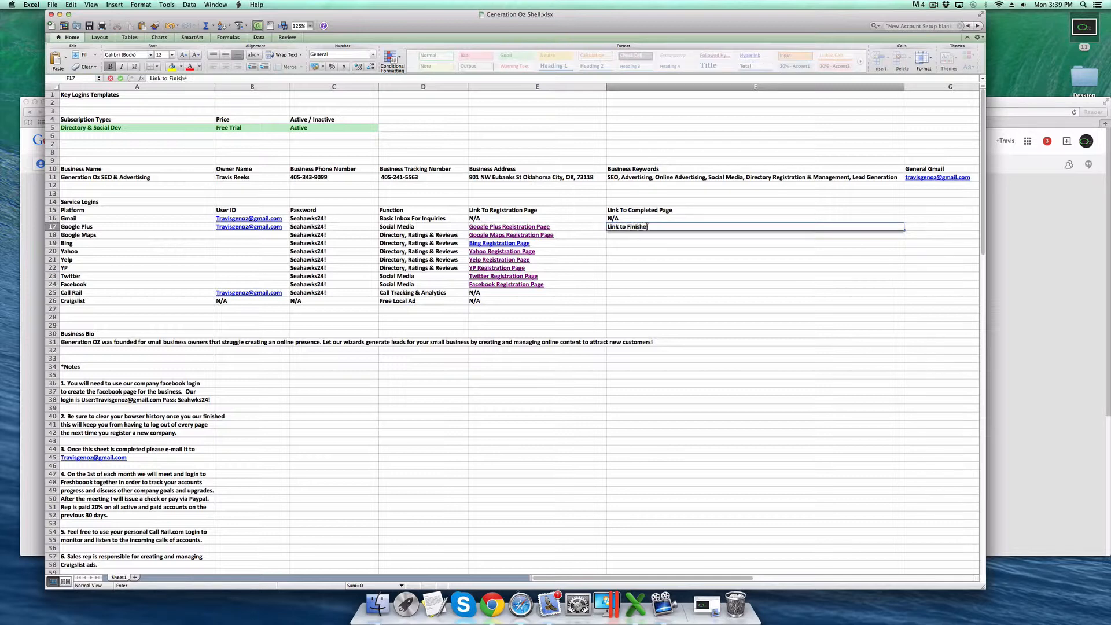
type("d Google Plus Page")
key("Return")
- Bring up the Insert Hyperlink dialog for cell F17
left_click(644, 228)
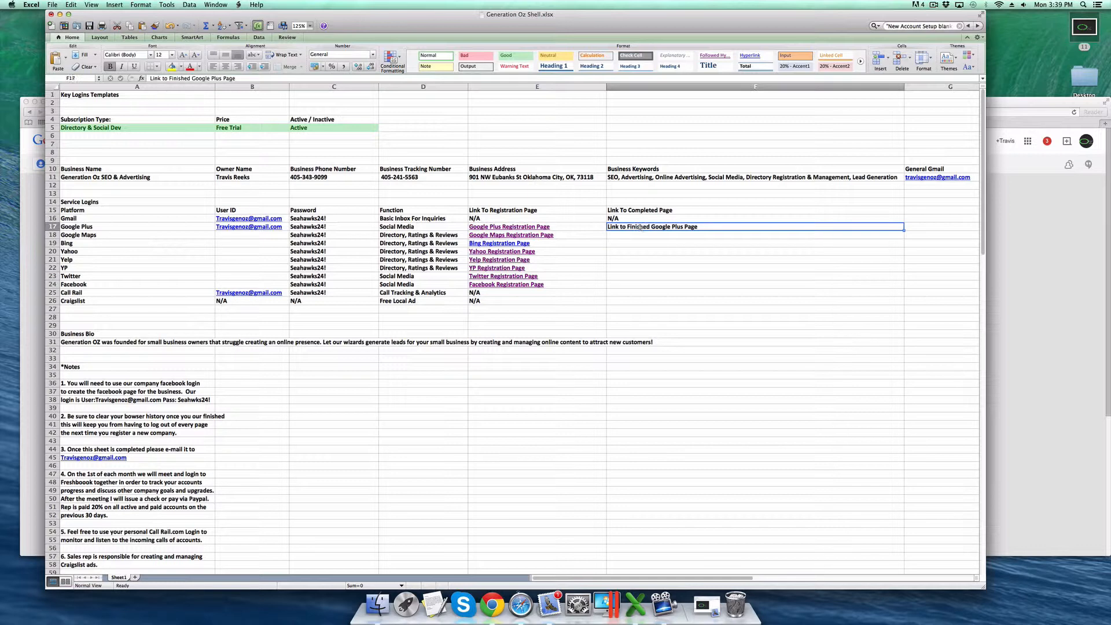
right_click(639, 229)
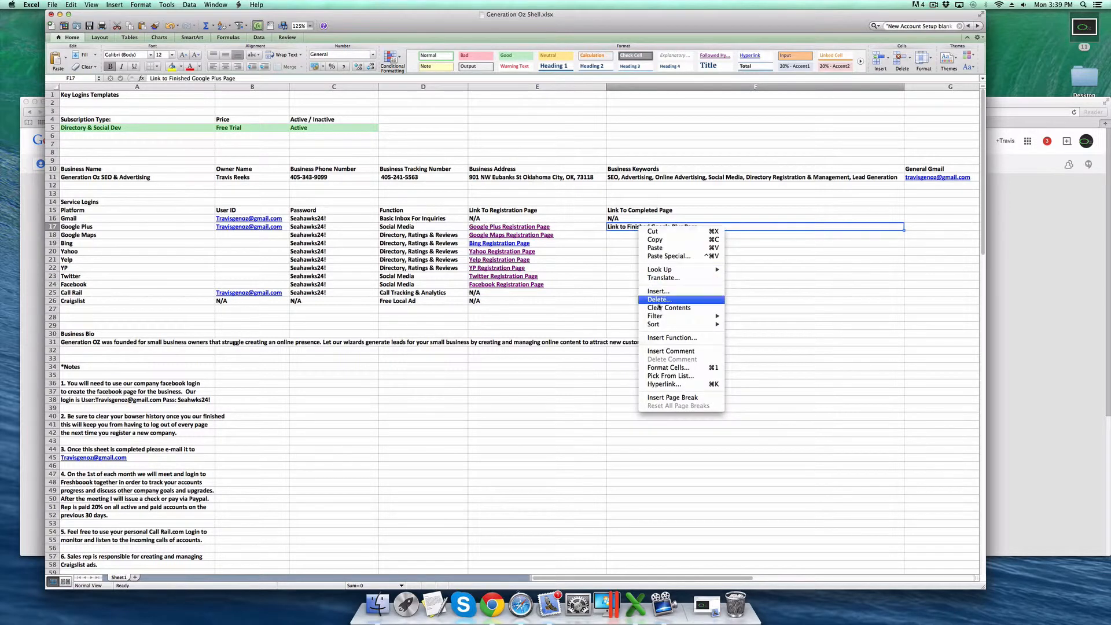
left_click(669, 385)
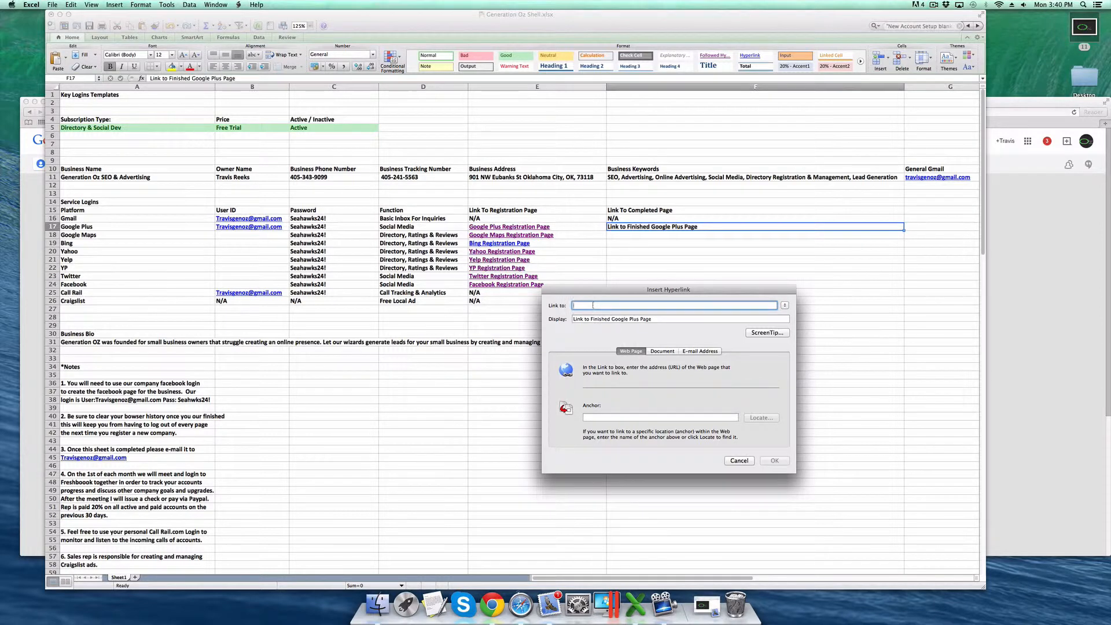
- Link F17 to the copied Google+ profile address and follow the link to the profile page
left_click(1098, 325)
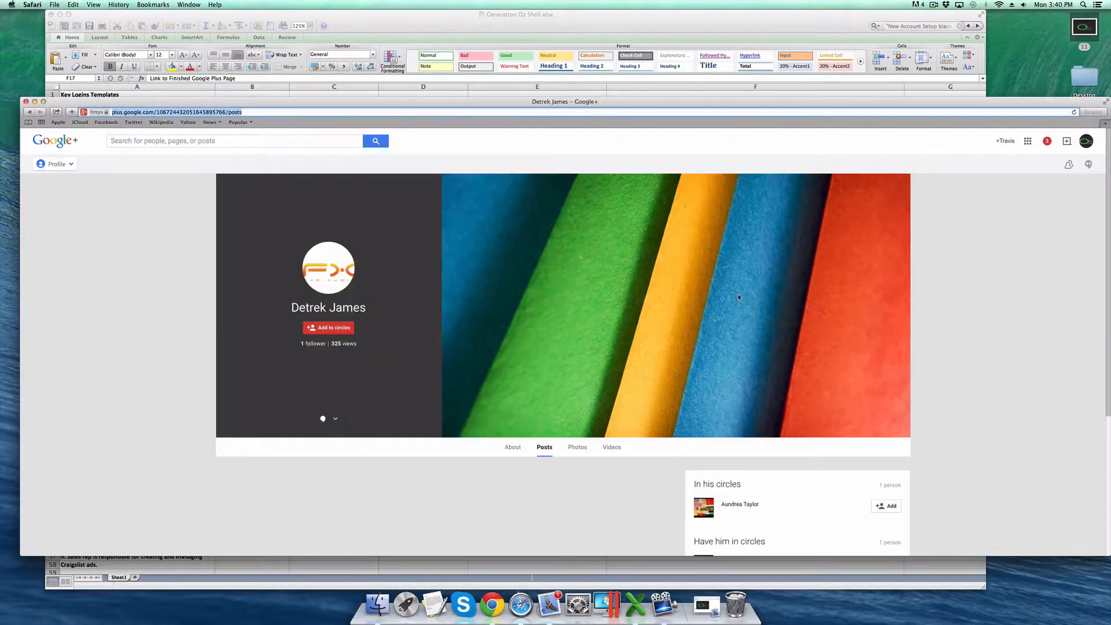
right_click(230, 111)
left_click(241, 157)
left_click(405, 32)
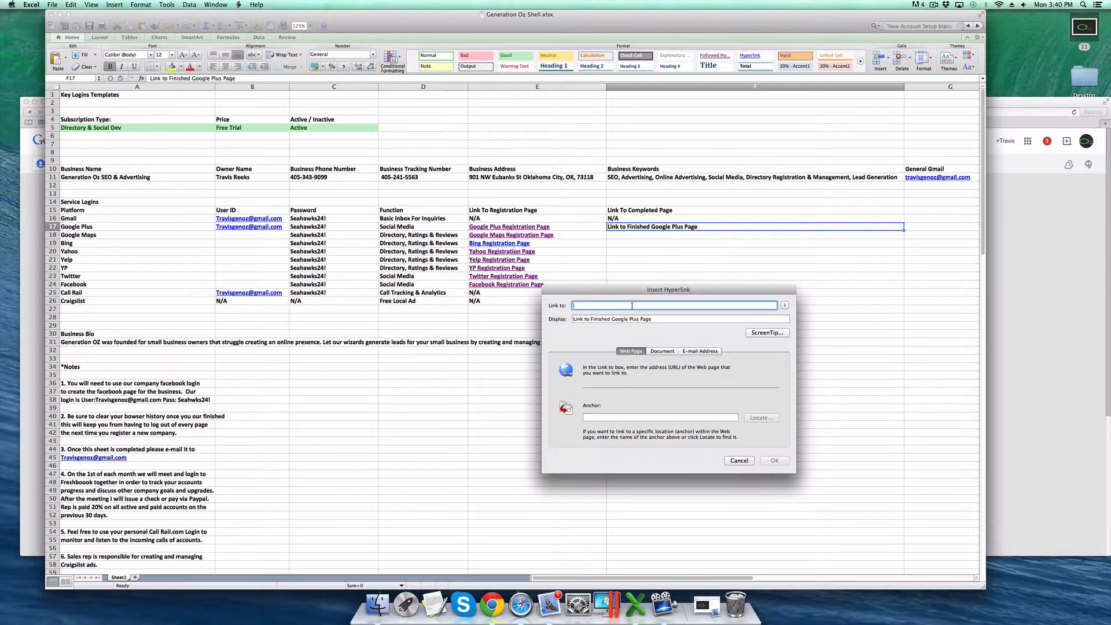
key("super+v")
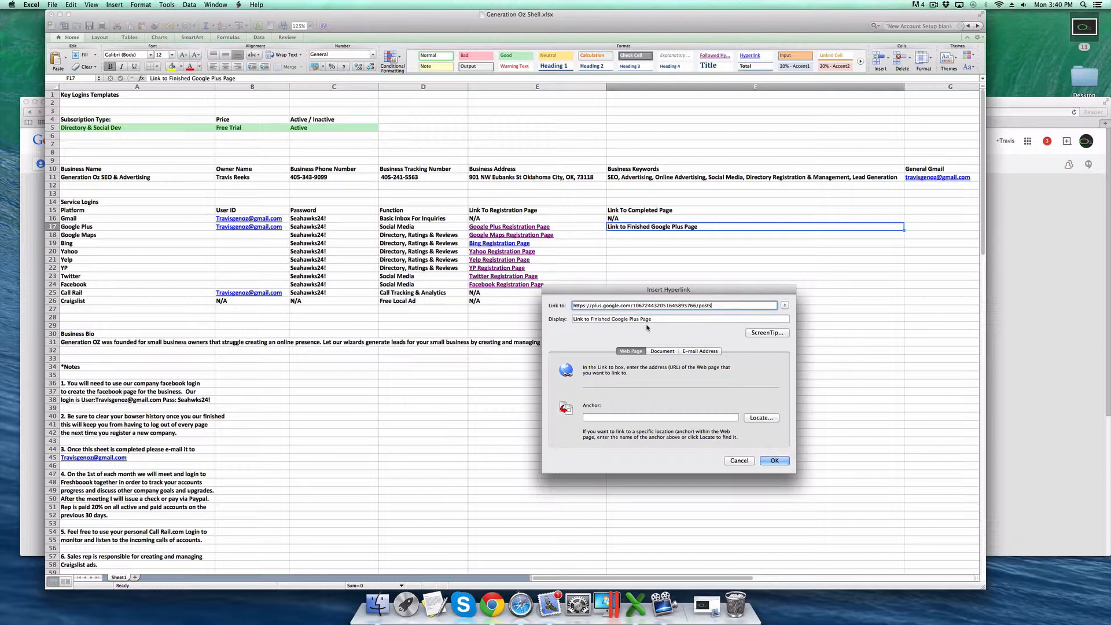
left_click(774, 460)
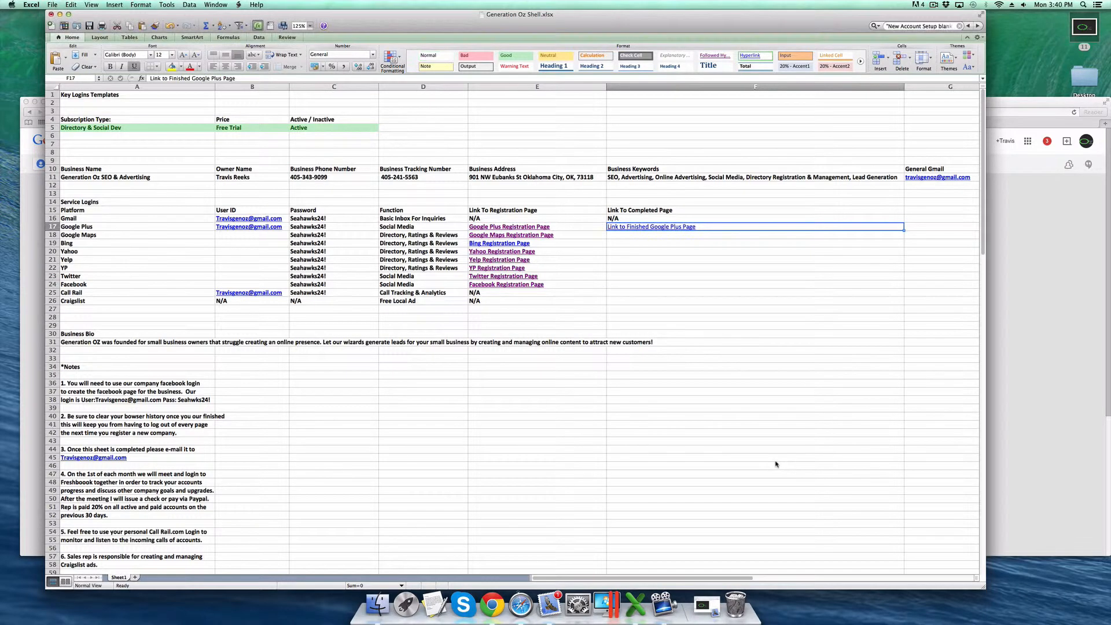
left_click(634, 228)
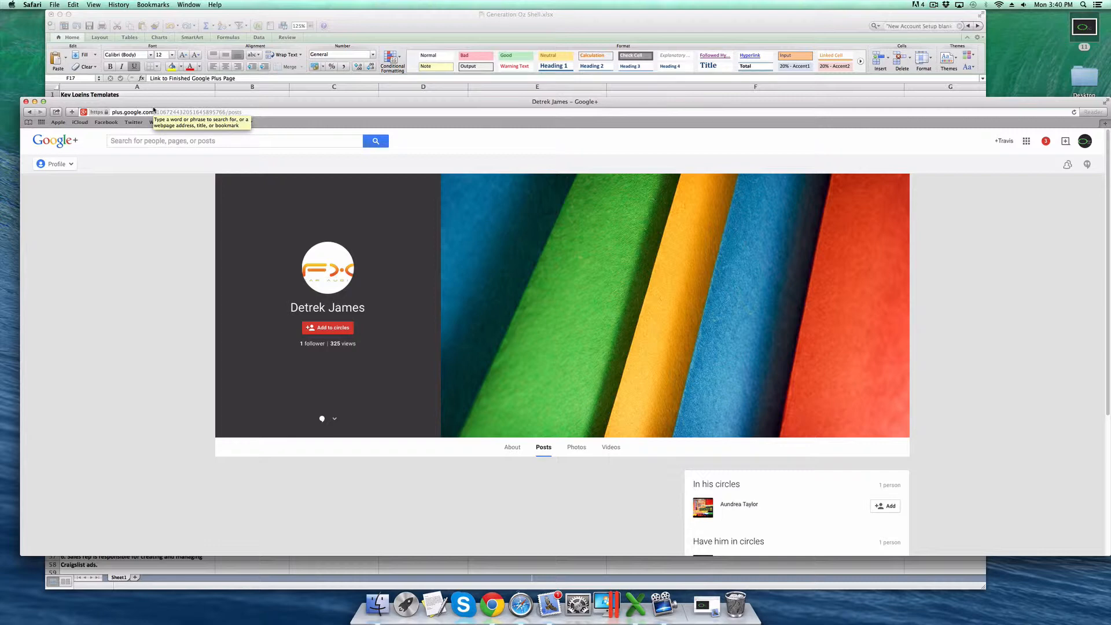
- Close the Google+ window, open the Google Maps registration page and start Get on Google
left_click(26, 101)
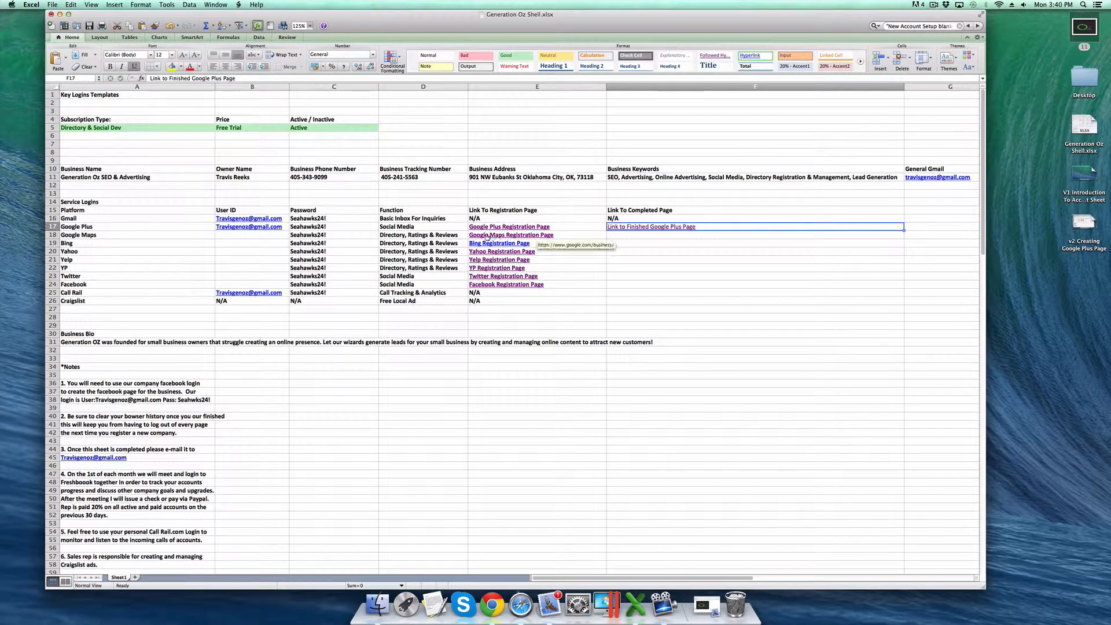
left_click(255, 236)
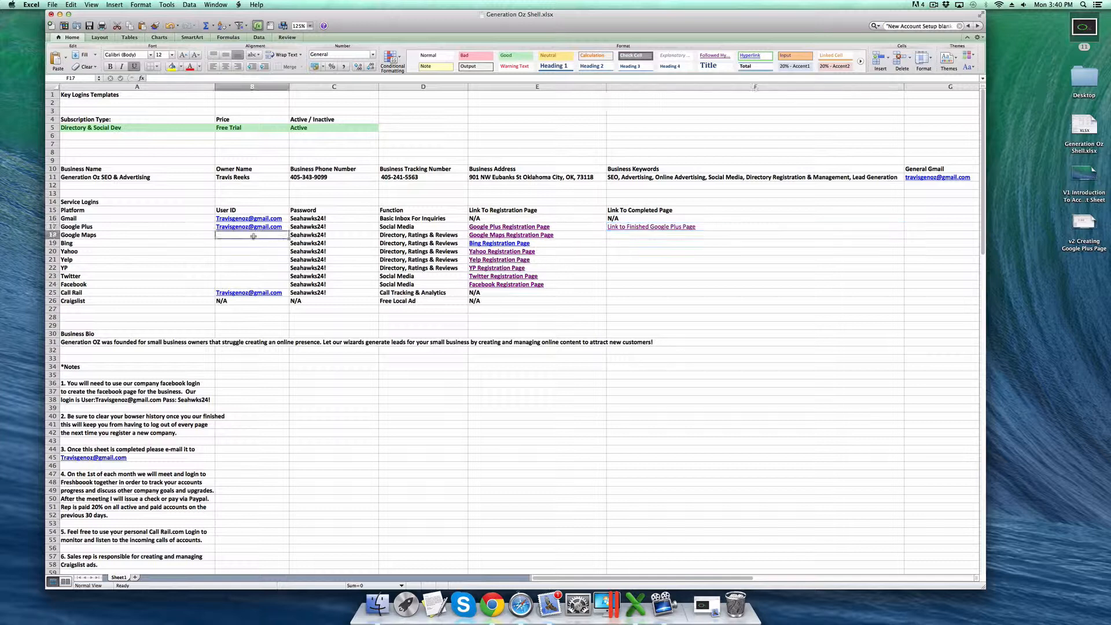
left_click(515, 237)
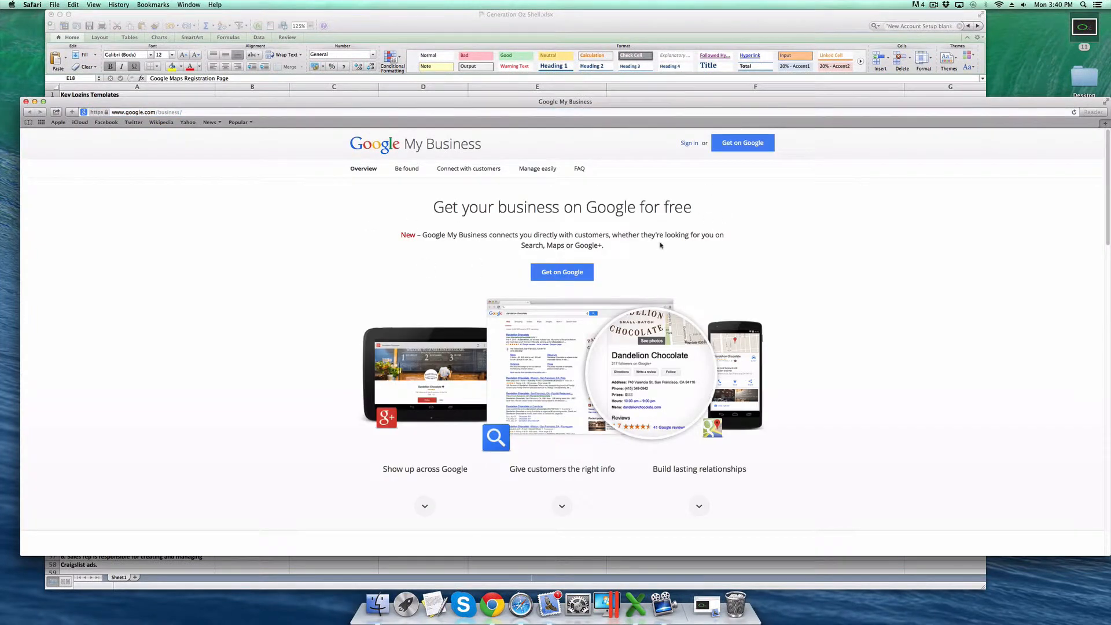
left_click(564, 276)
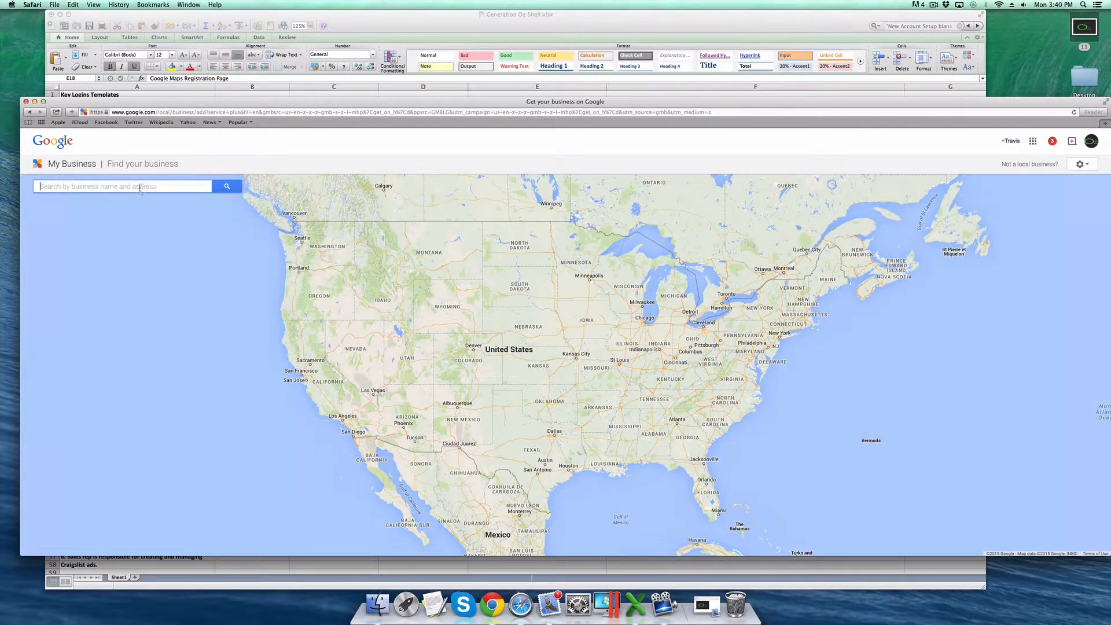
- Search for the address from cell E11 and, finding no match, choose to add it manually
type("901")
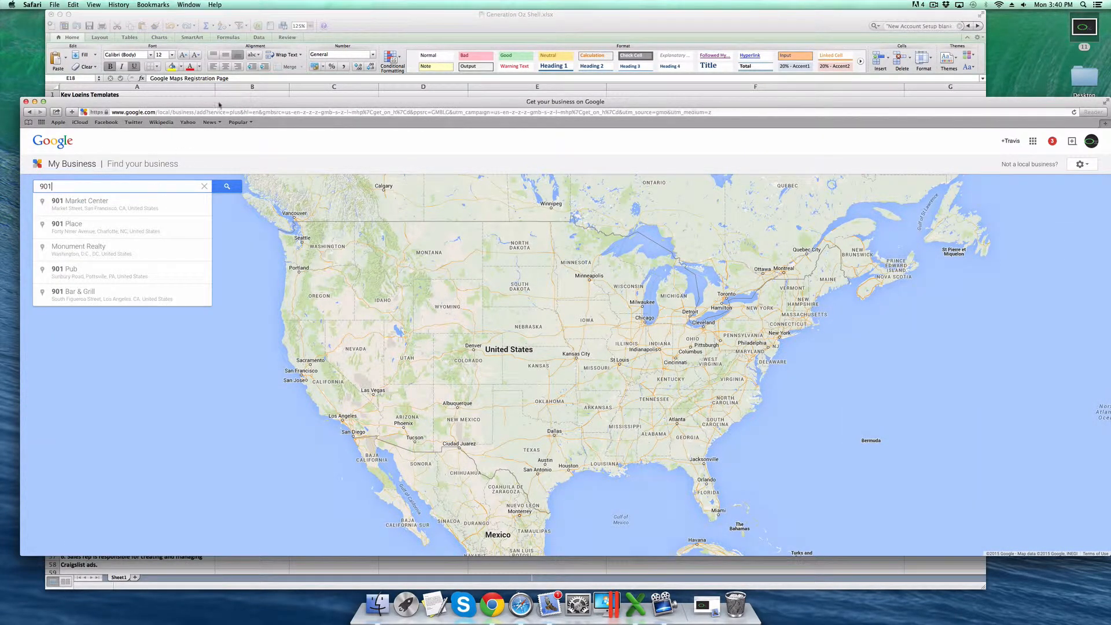
left_click(411, 26)
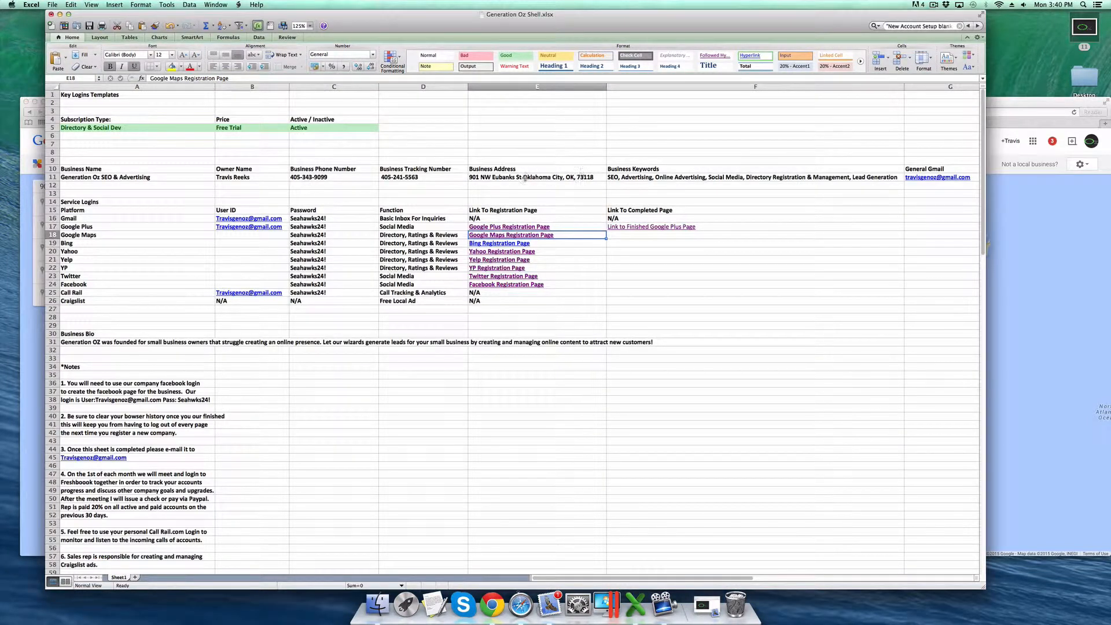
left_click(506, 177)
key("super+c")
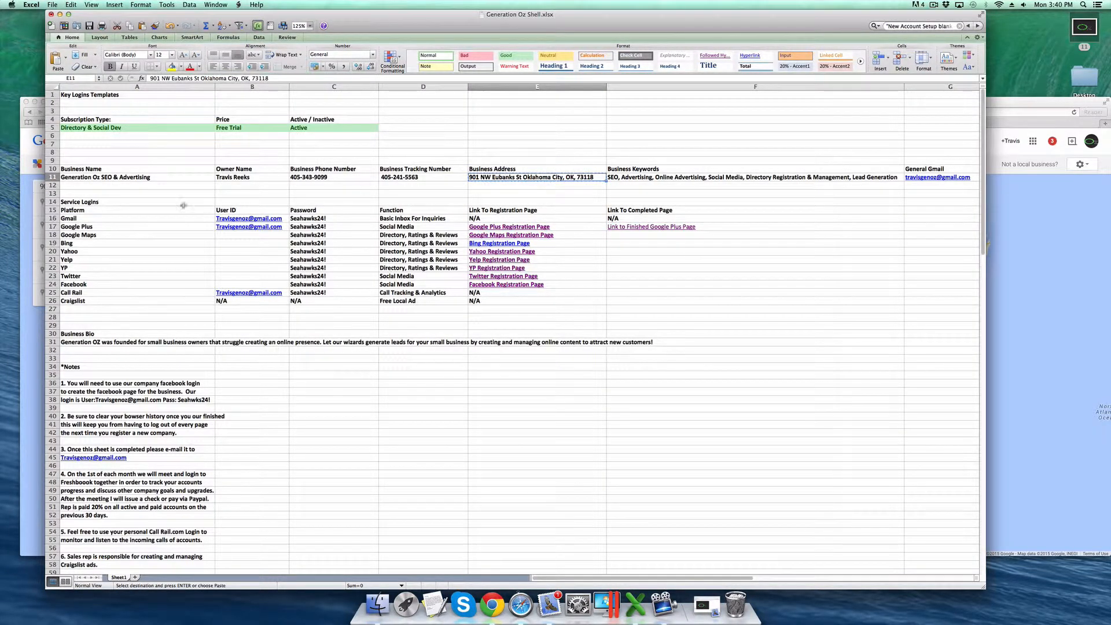
left_click(32, 207)
double_click(67, 183)
key("super+v")
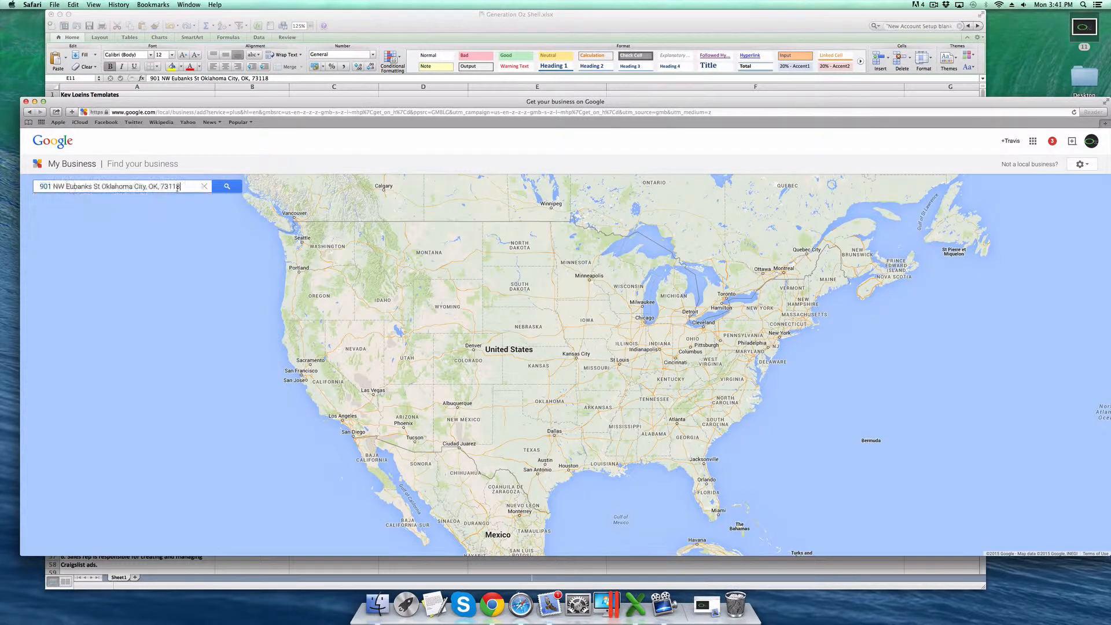
left_click(234, 189)
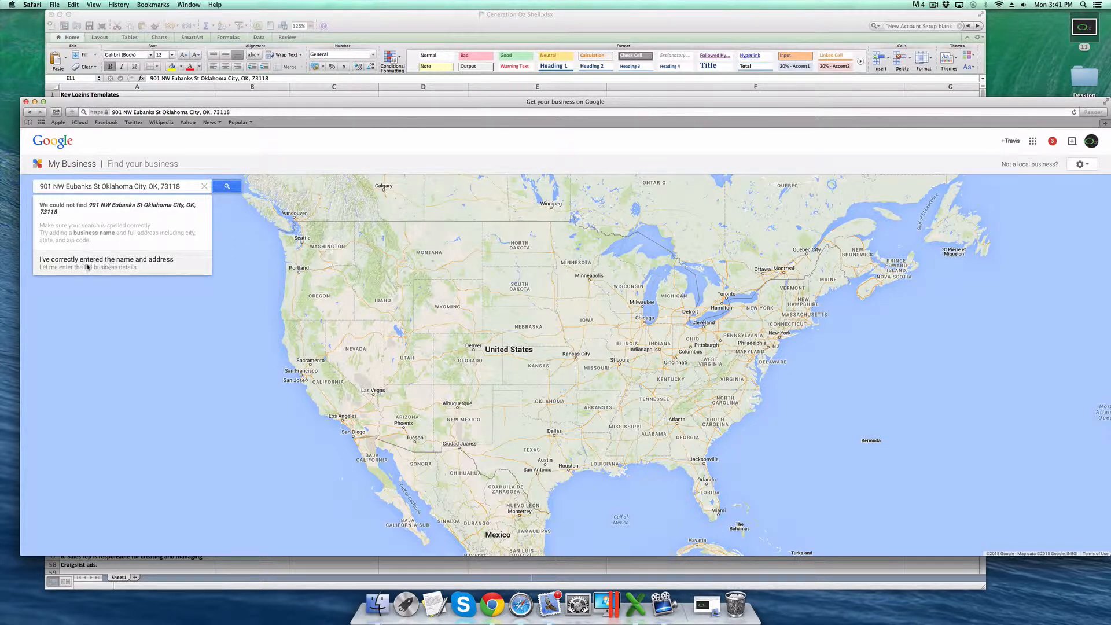
left_click(130, 266)
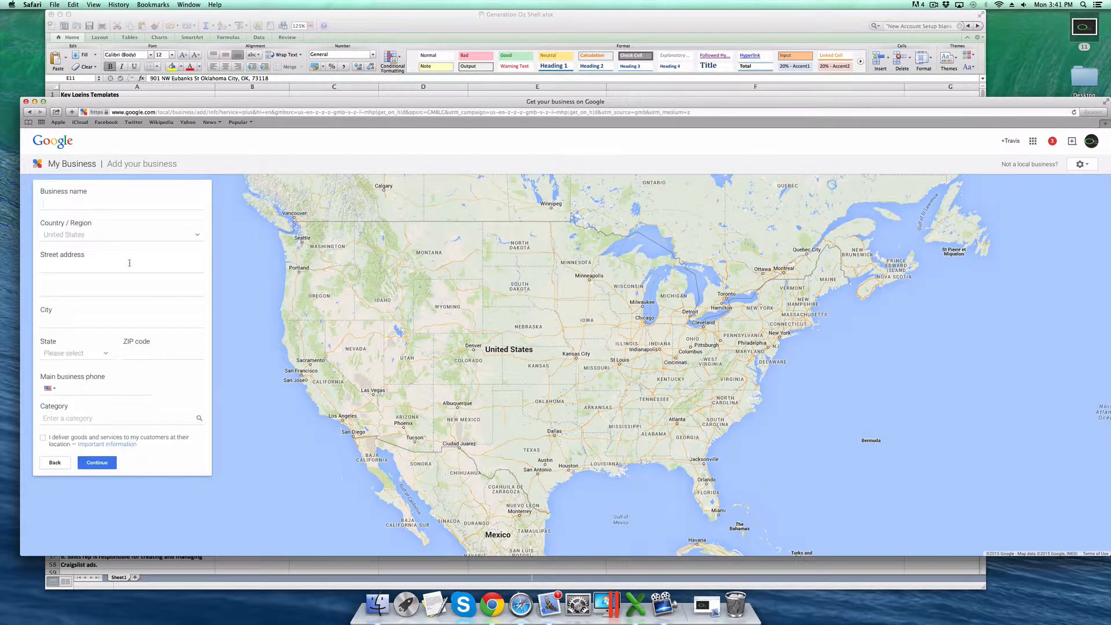
- Paste the business name from cell A11 into the Business name field
left_click(77, 200)
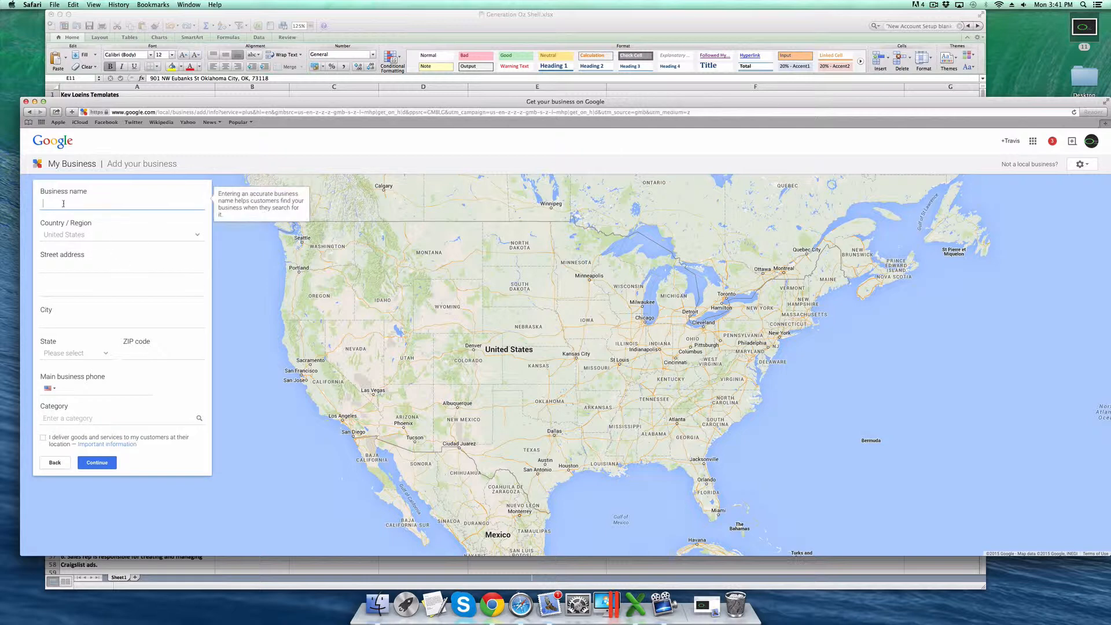
left_click_drag(142, 105, 262, 190)
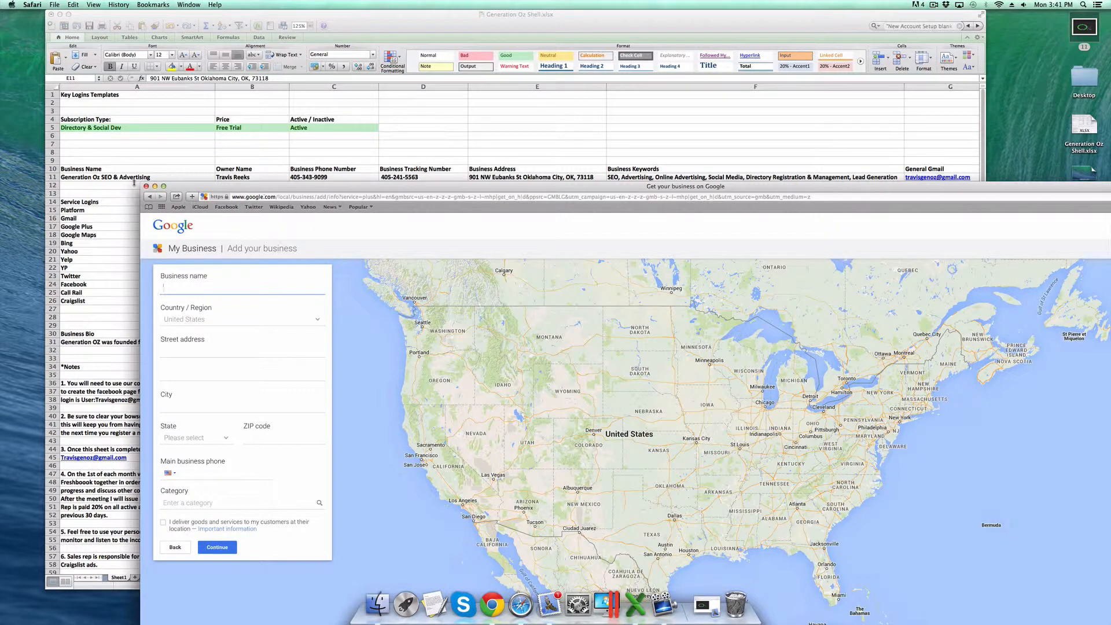
left_click(115, 179)
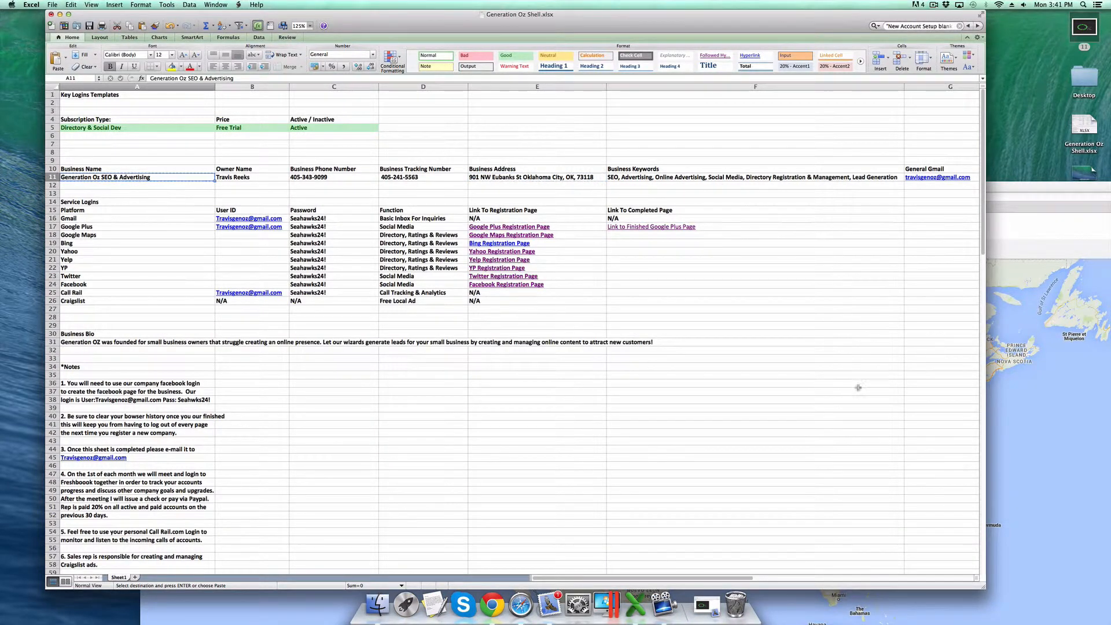
left_click(1029, 405)
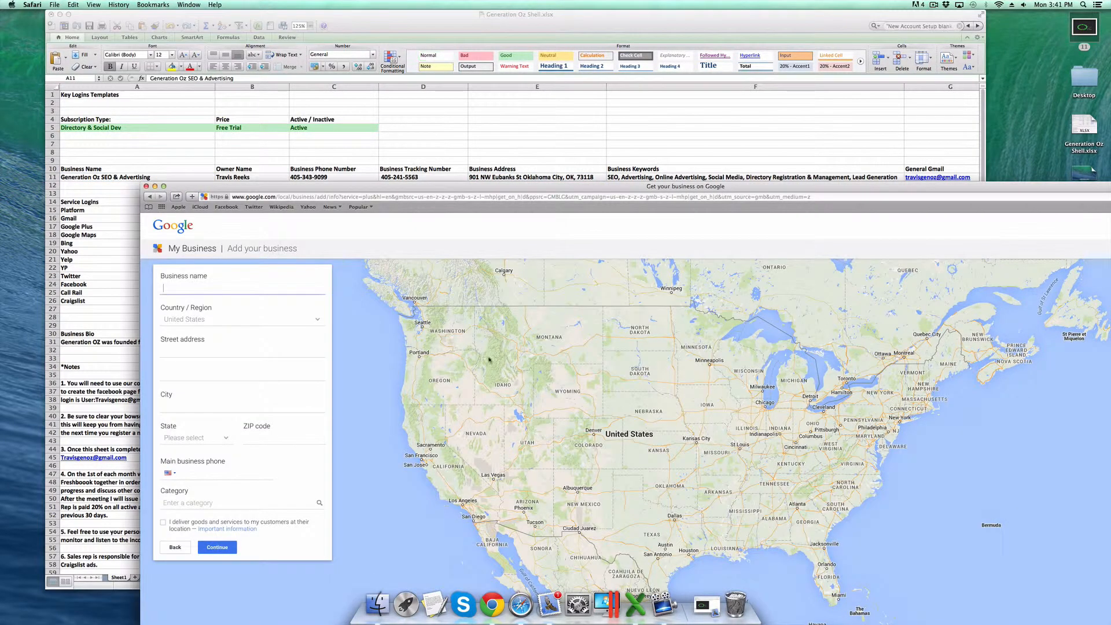
left_click(200, 292)
key("super+v")
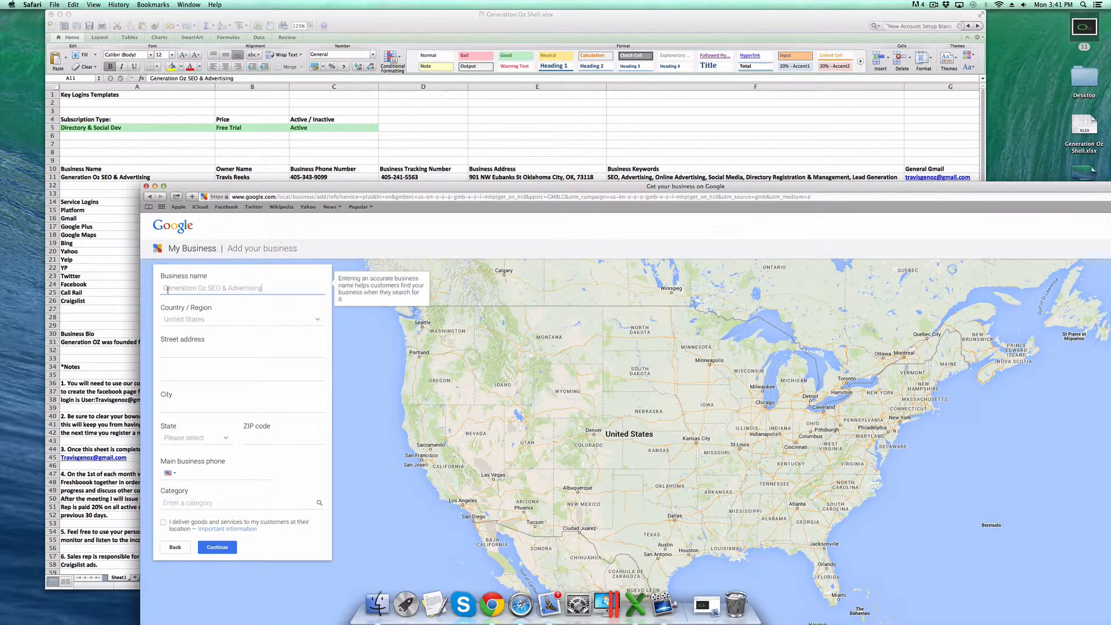
left_click(486, 177)
left_click(1039, 439)
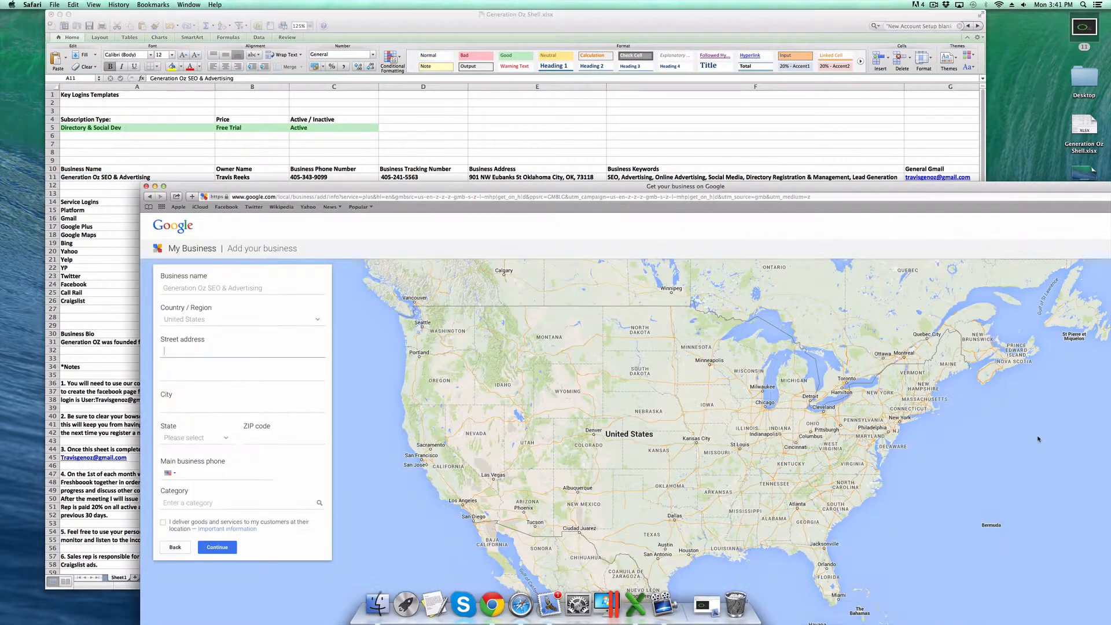
left_click(185, 351)
key("Tab")
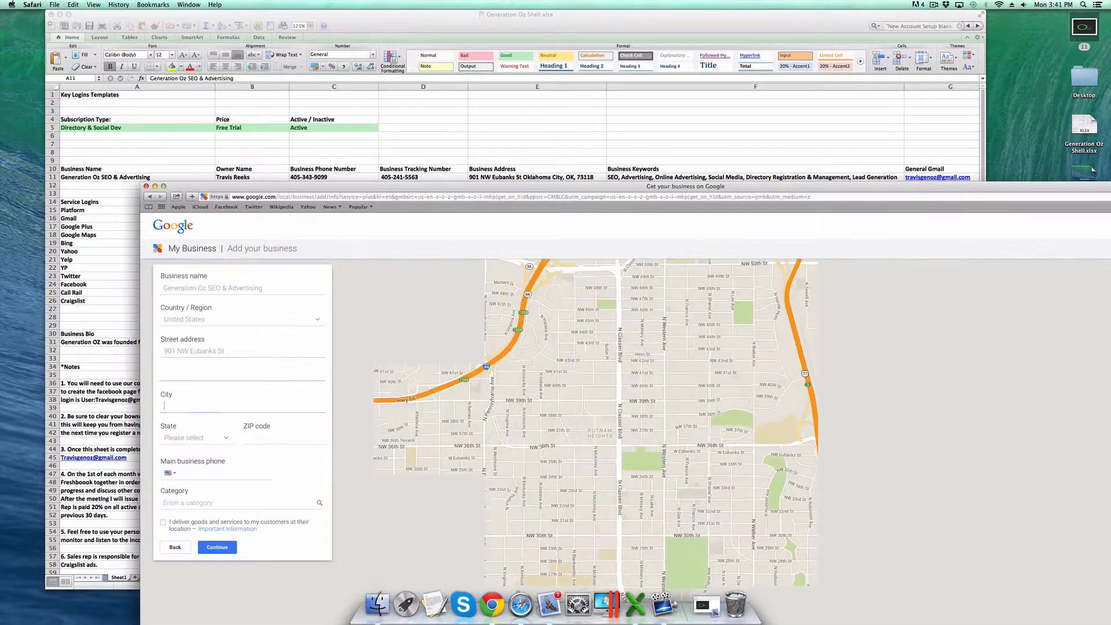
key("Tab")
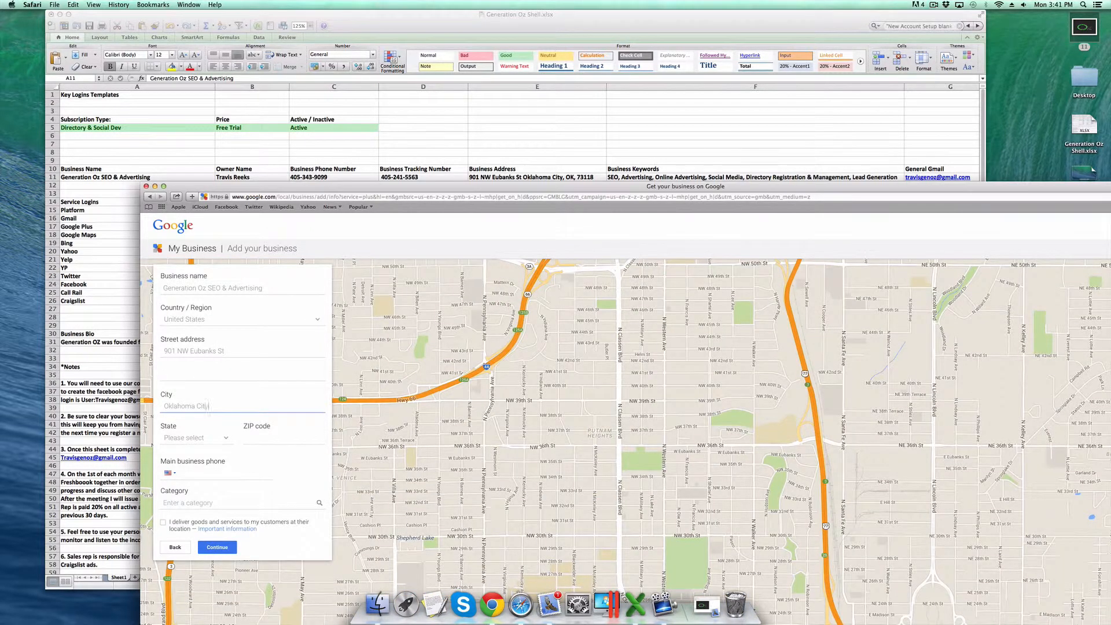
key("Tab")
key("Tab")
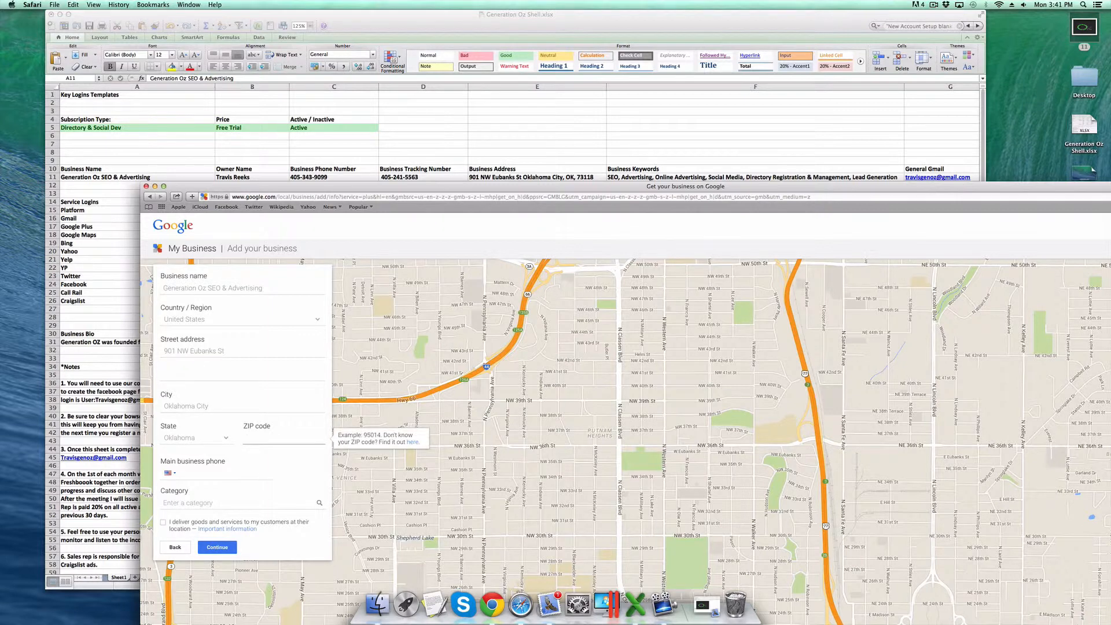
key("Tab")
left_click(202, 473)
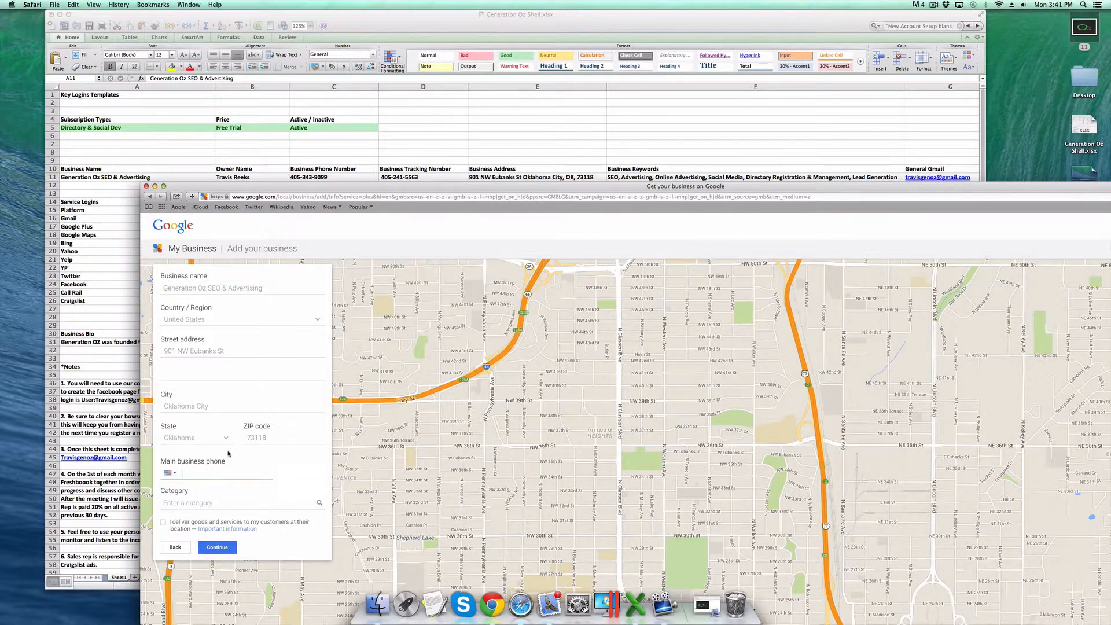
left_click(398, 177)
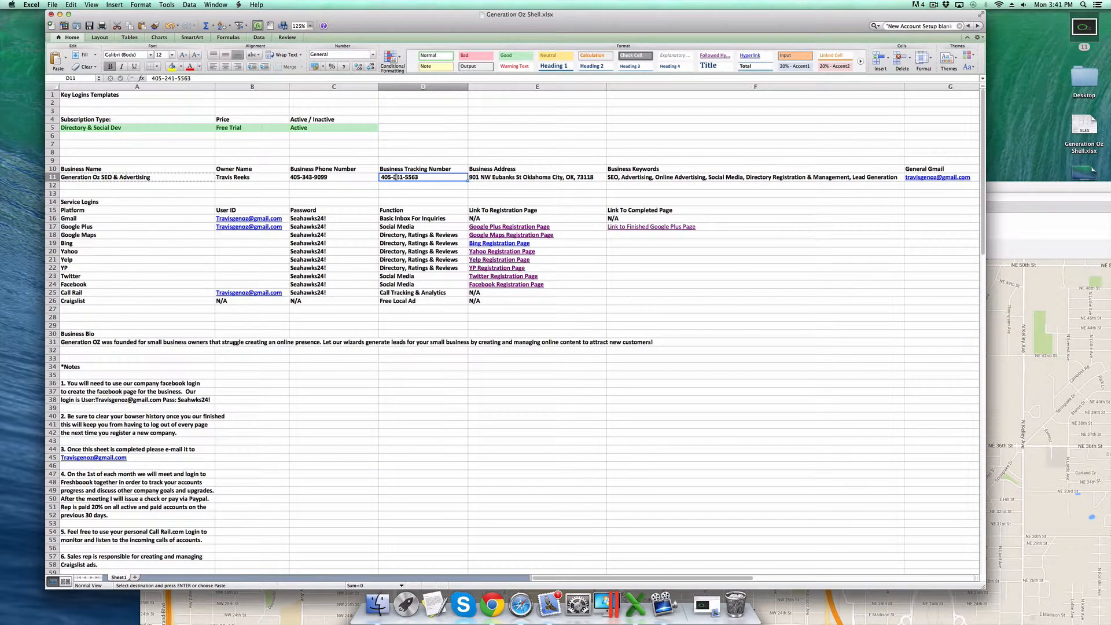
key("super+c")
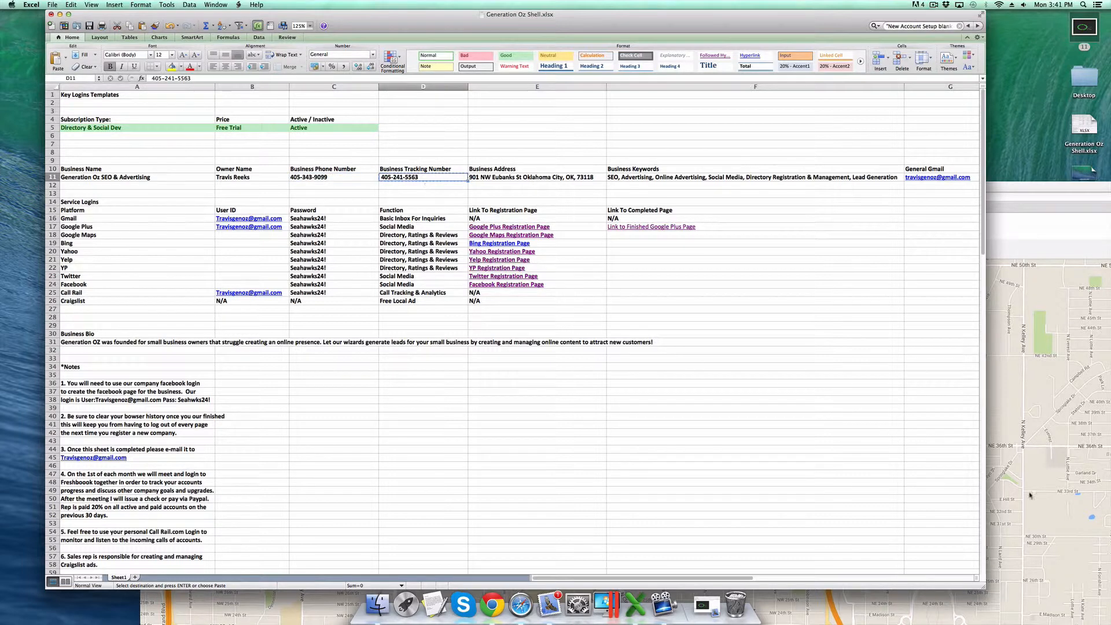
left_click(1005, 369)
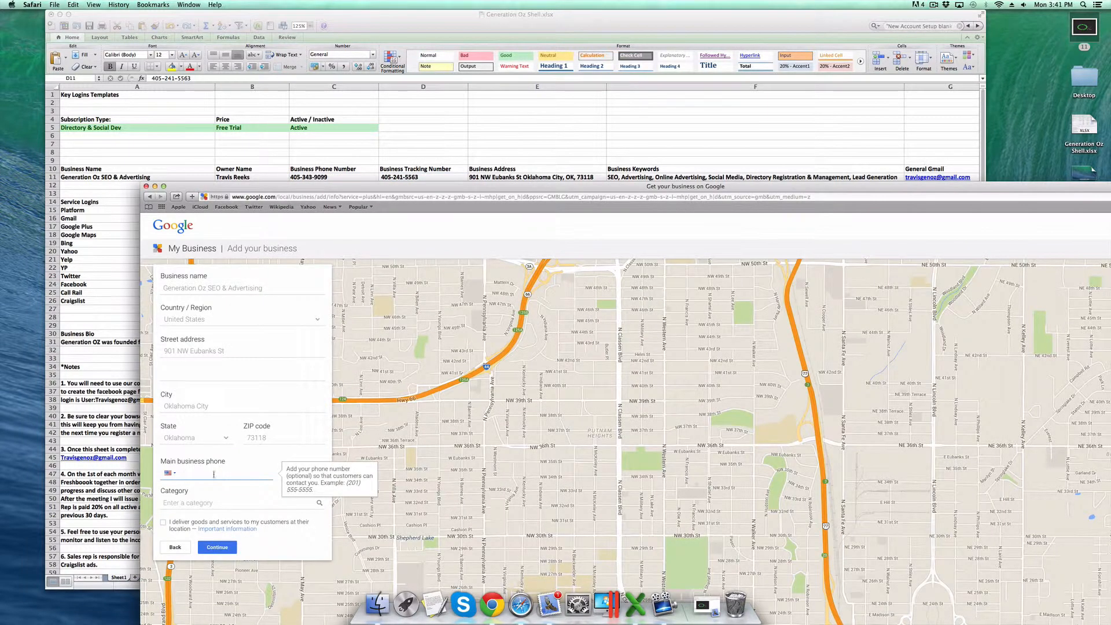
key("super+v")
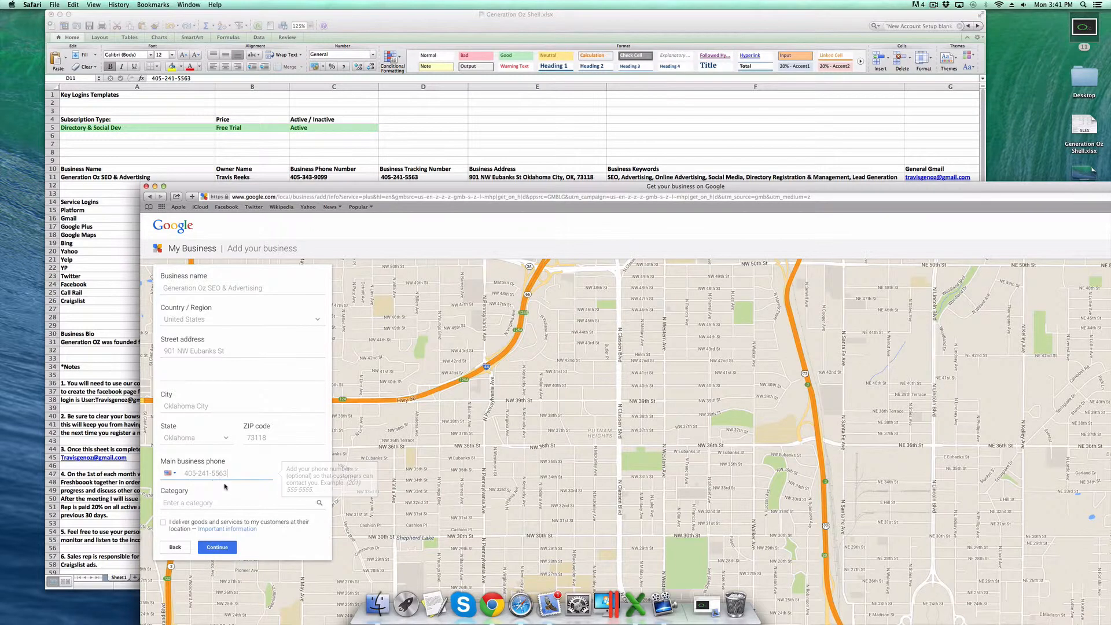
left_click(191, 502)
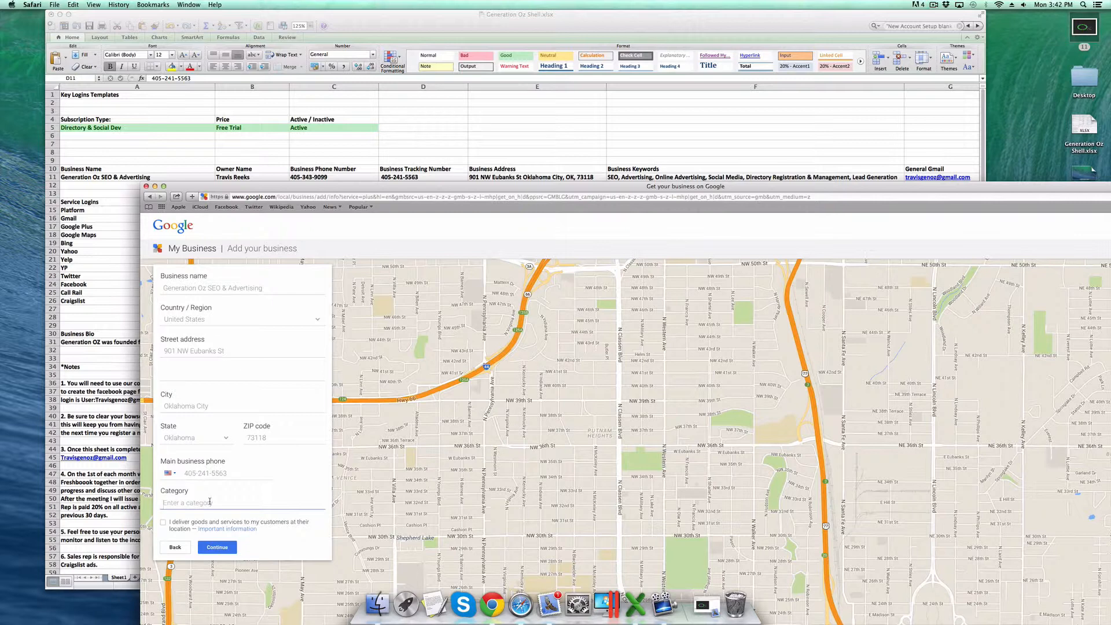
type("Roofing Contractor")
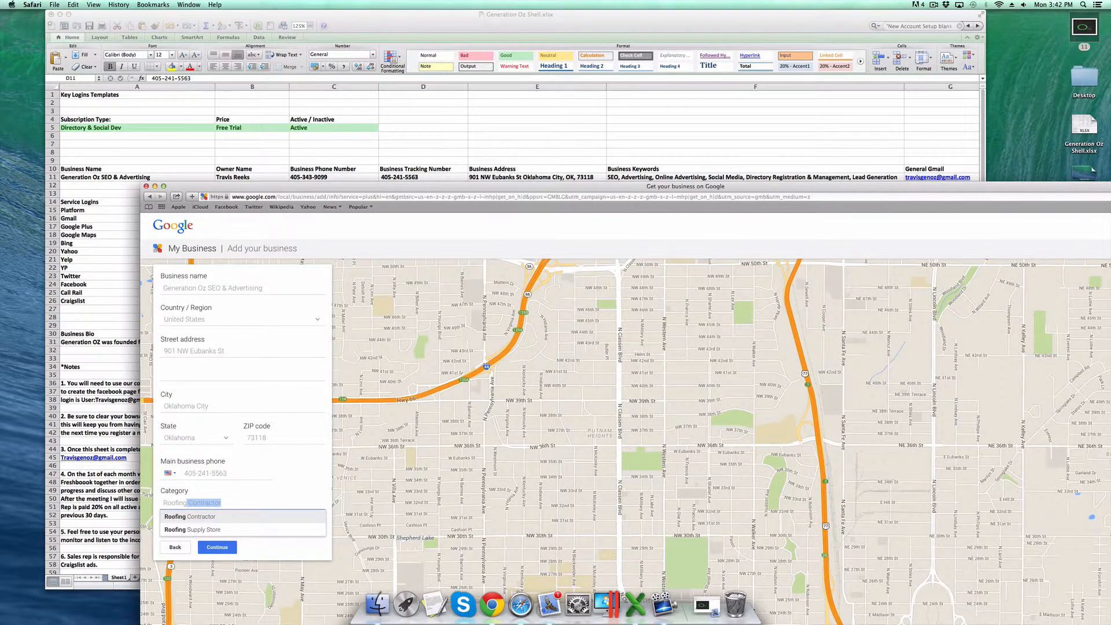
key("super+Tab")
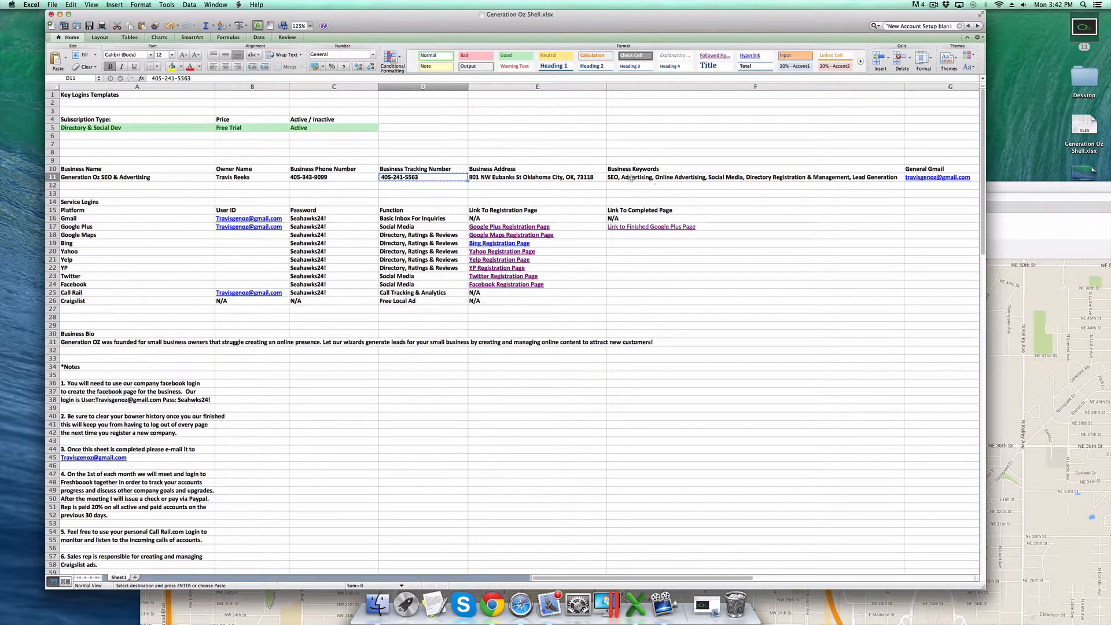
left_click(630, 178)
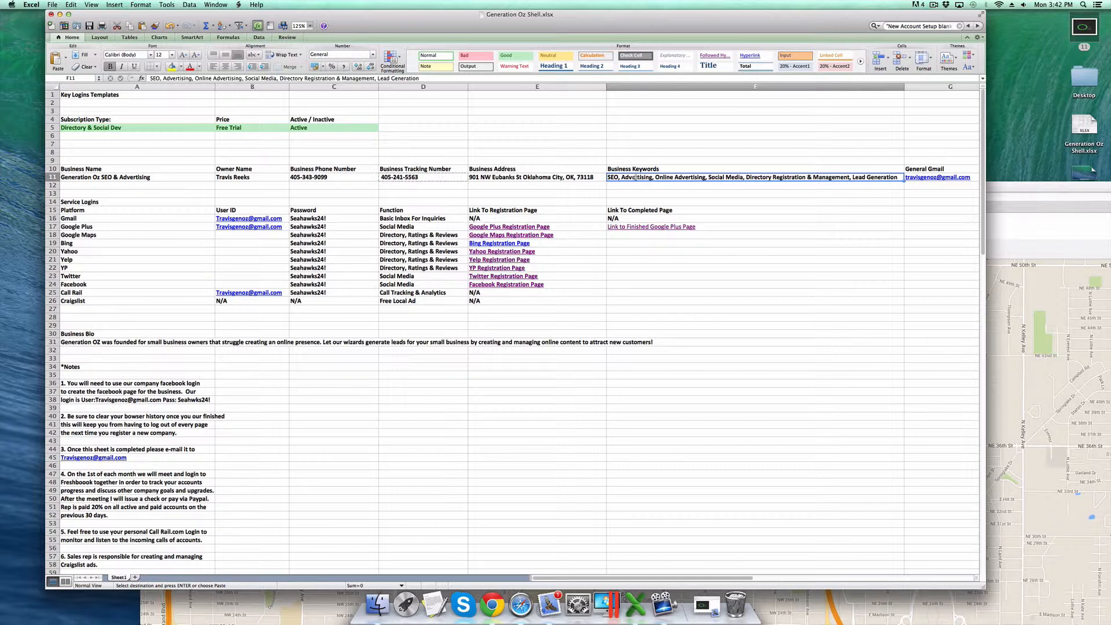
left_click(1040, 371)
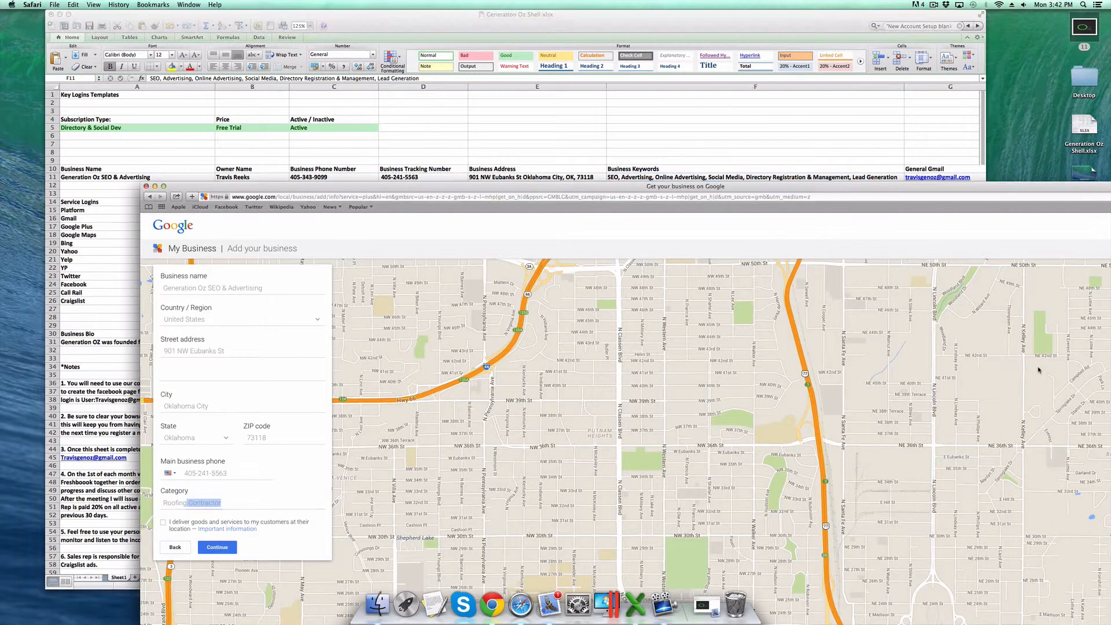
- Replace the category with Advertising Agency from the suggestions
left_click_drag(226, 503, 153, 502)
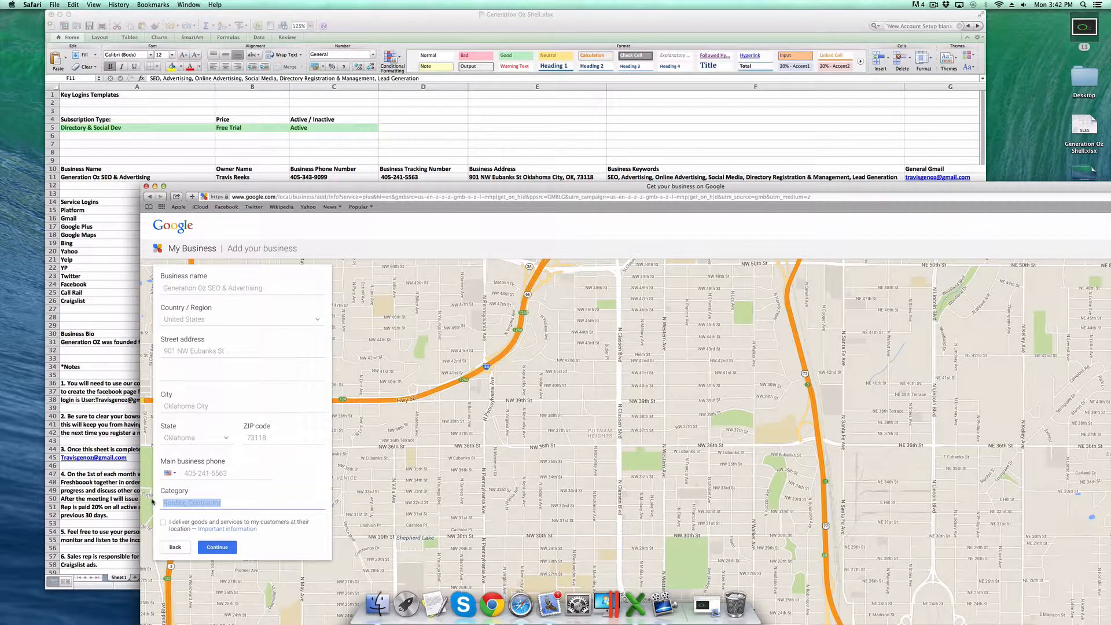
type("Sea")
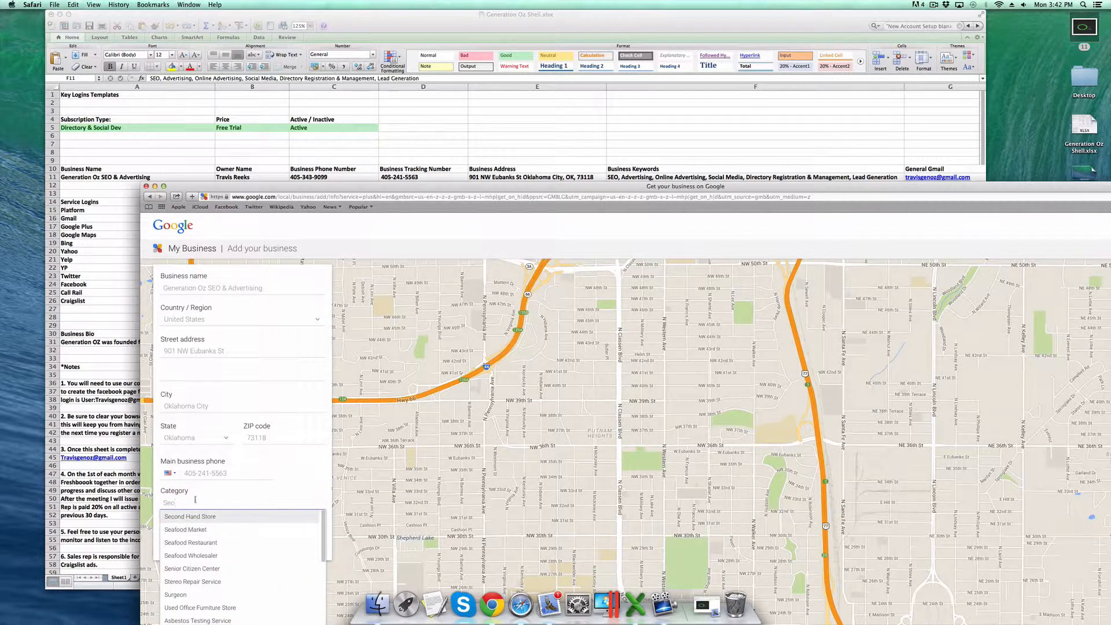
left_click_drag(186, 502, 140, 496)
type("Advertis")
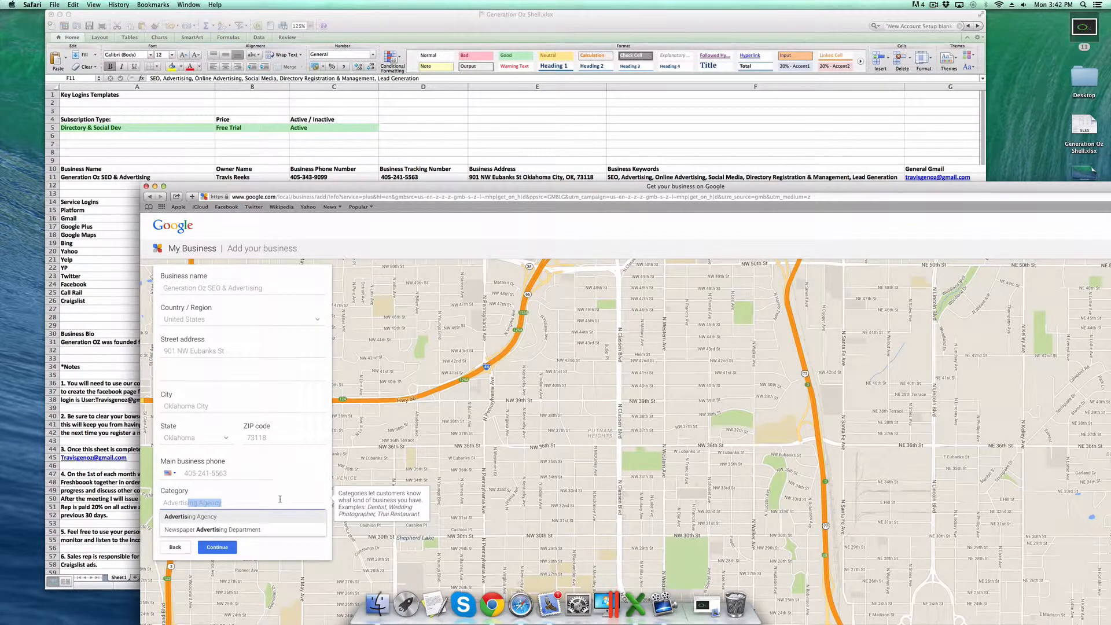
left_click(202, 517)
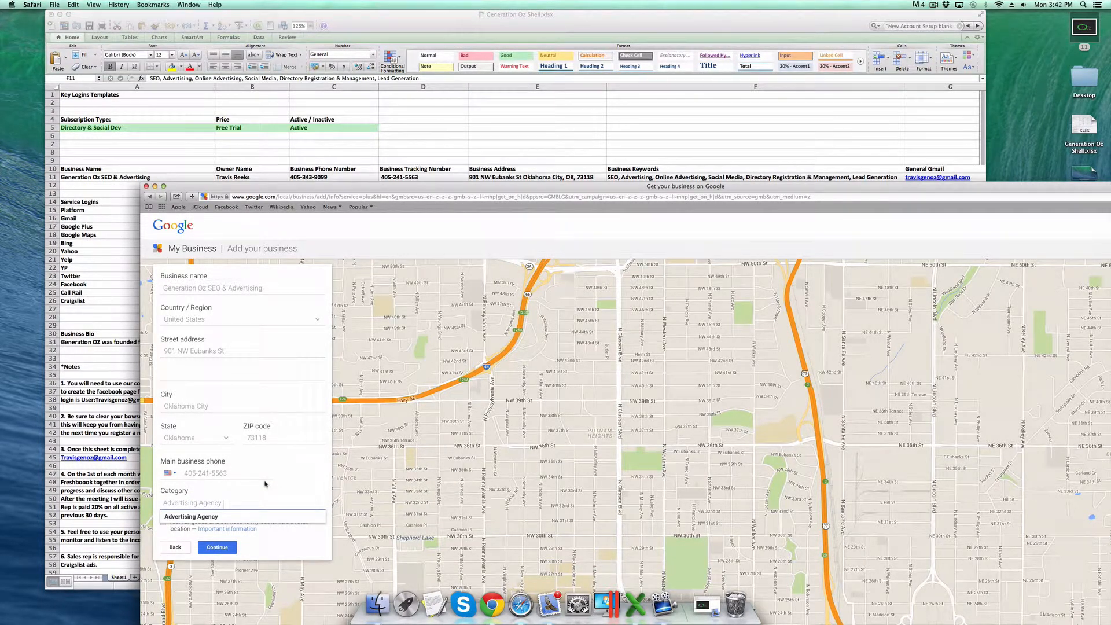
left_click(266, 484)
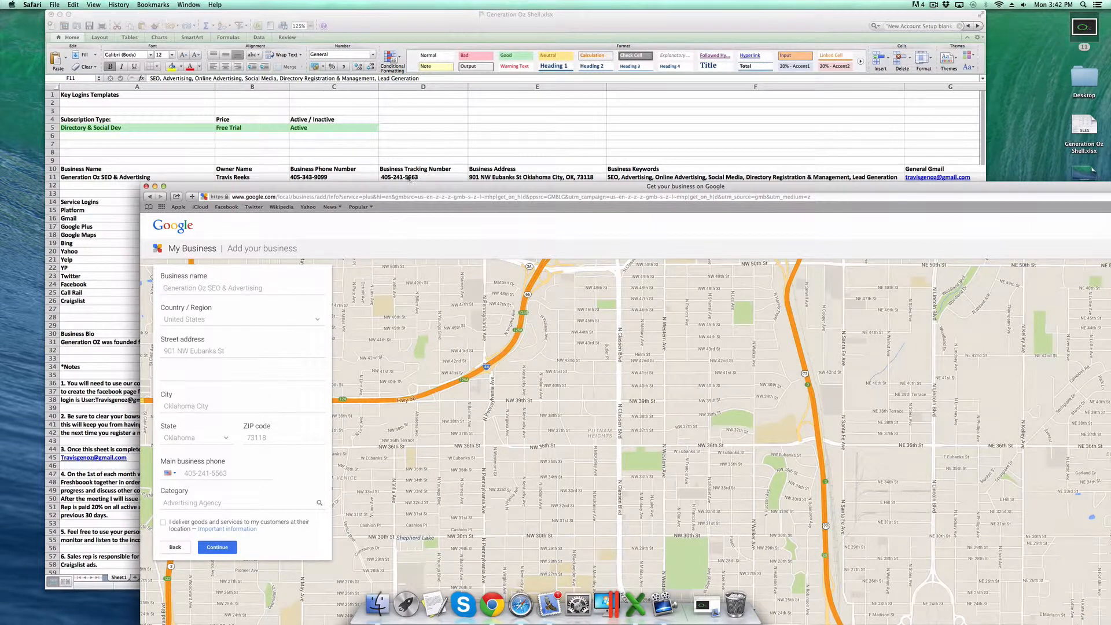
left_click_drag(402, 187, 389, 131)
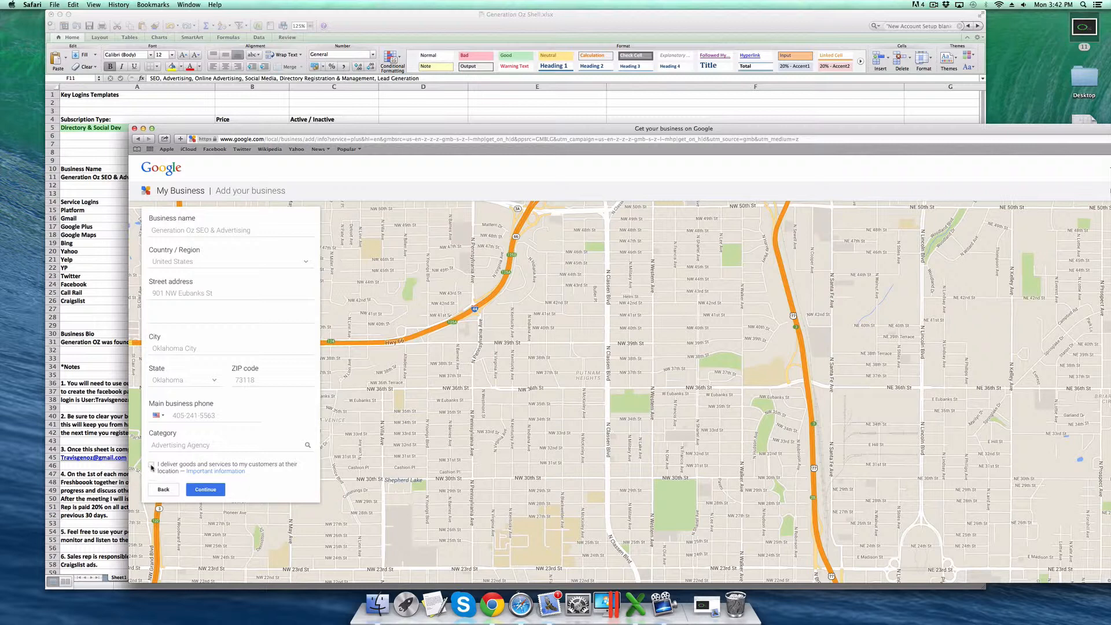
- Submit the details, confirm authorization to manage the business, and continue to verification
left_click(210, 492)
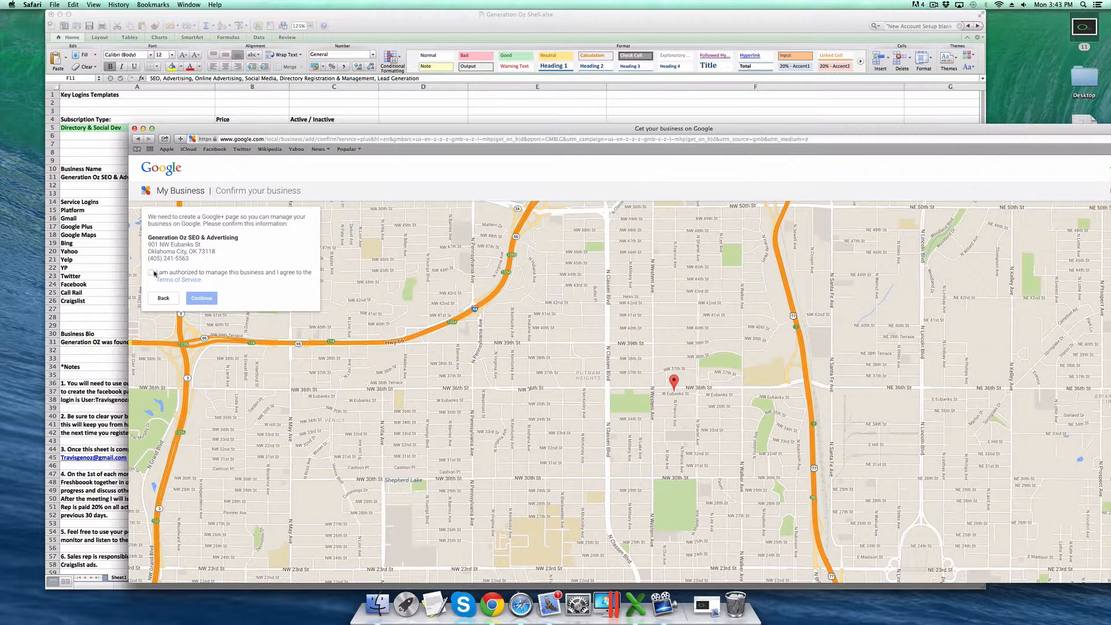
left_click(152, 273)
left_click(201, 299)
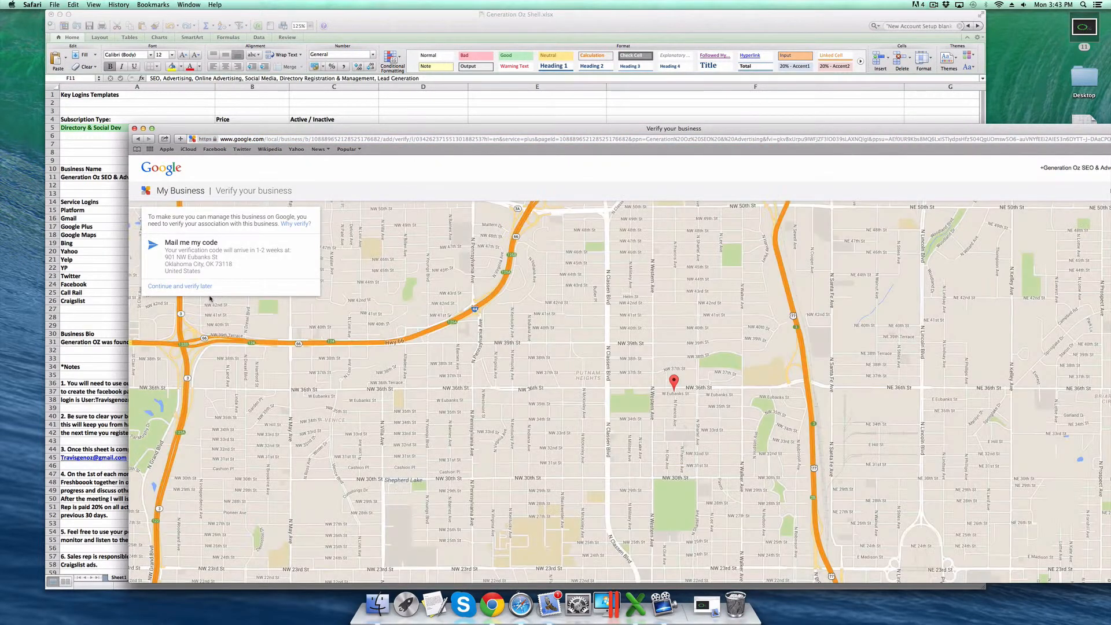
- Request the verification code by postcard, entering a contact's name in the optional field
left_click(198, 248)
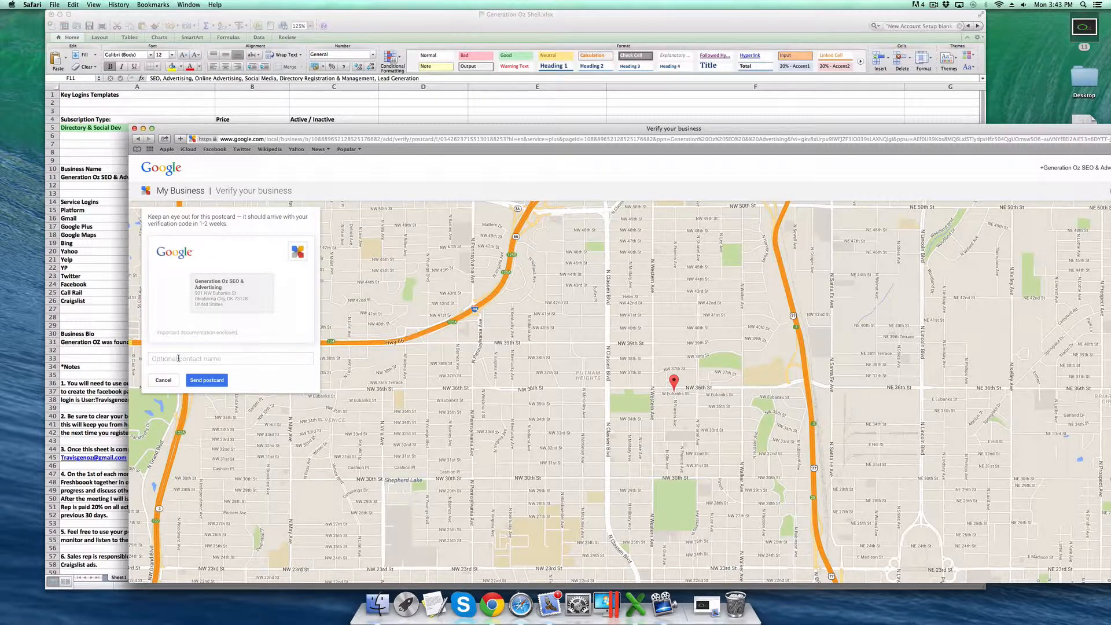
left_click(246, 357)
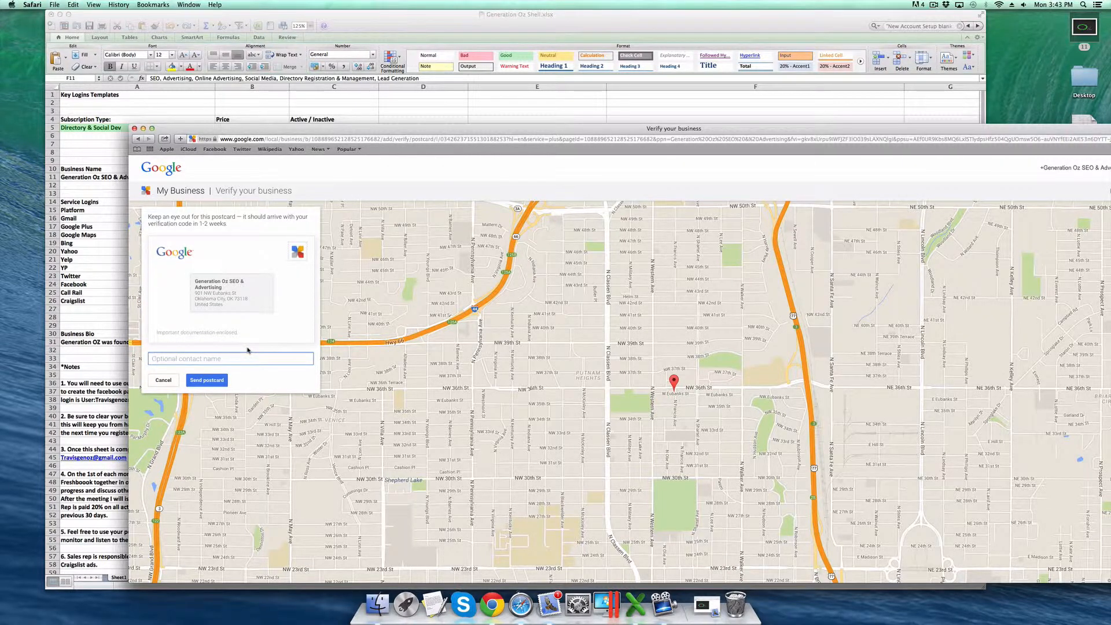
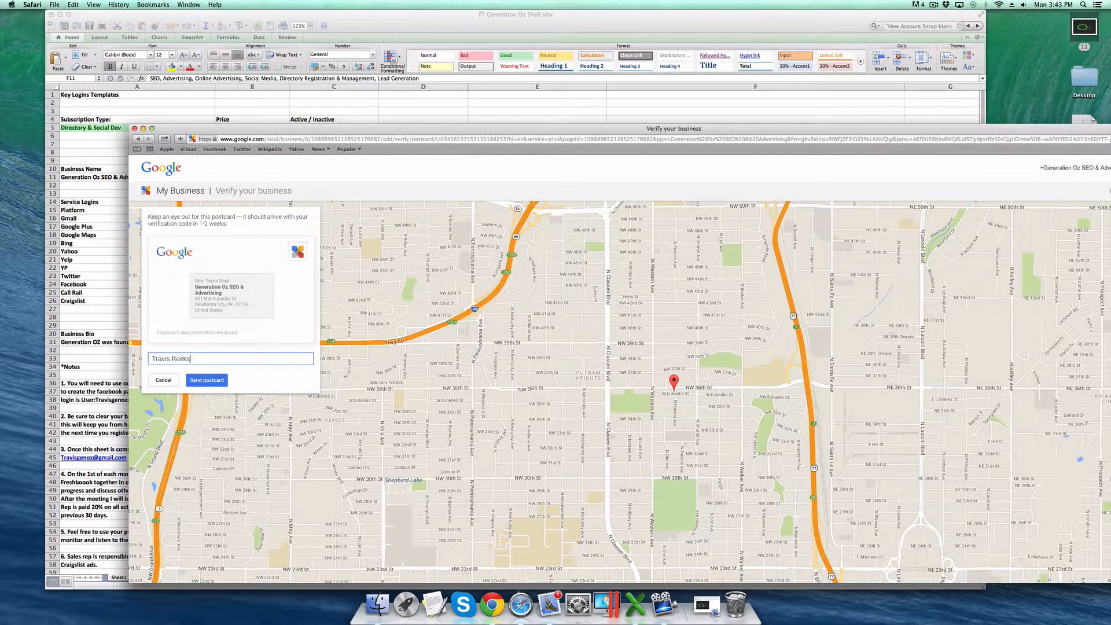
left_click(211, 382)
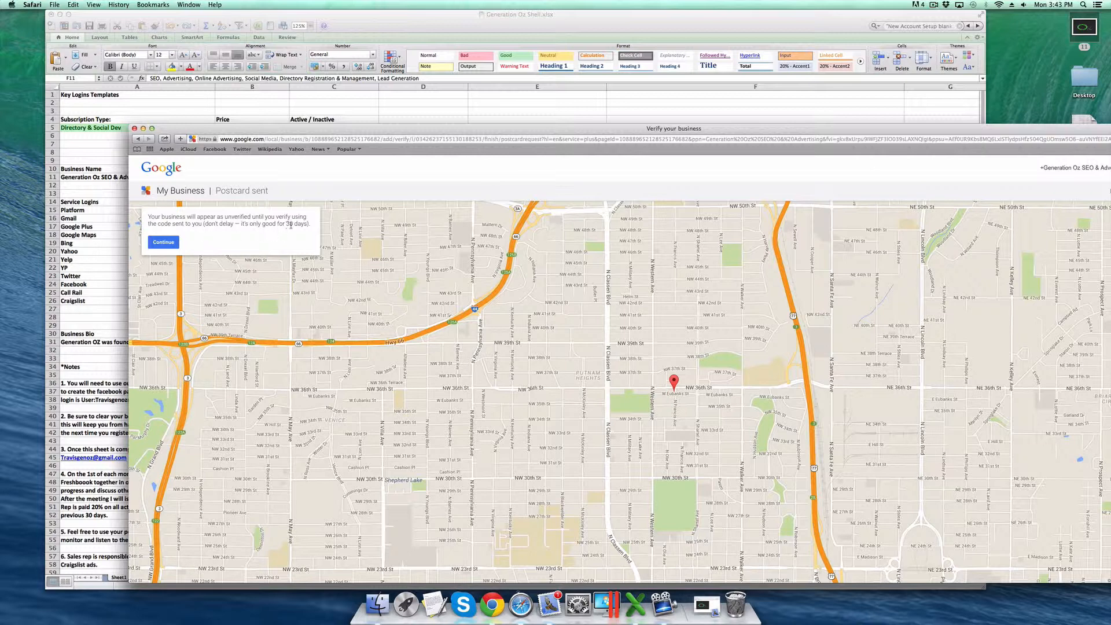
- Continue from the Postcard sent page to the Generation Oz SEO & Advertising dashboard
left_click(173, 243)
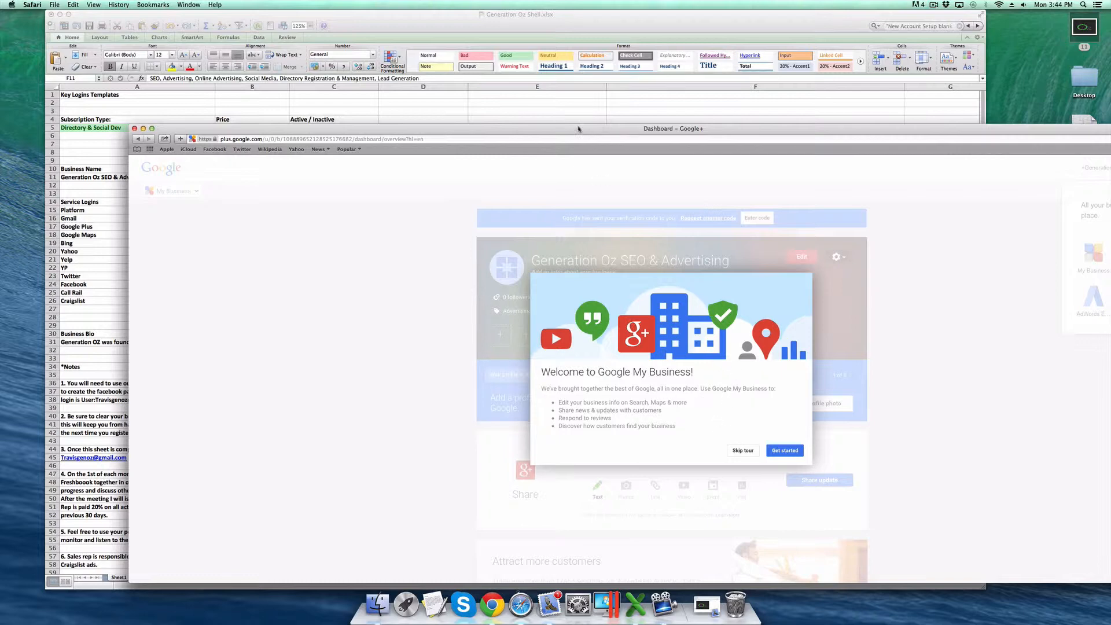
- Skip the welcome tour and open the Add hours of operation editor
left_click_drag(578, 128, 544, 72)
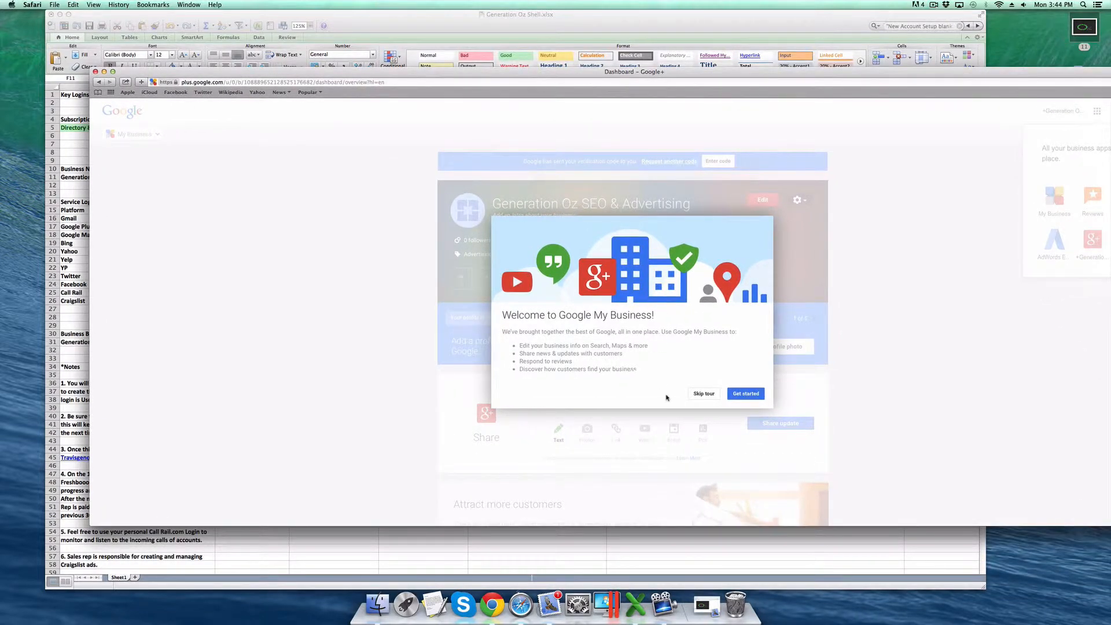
left_click(702, 395)
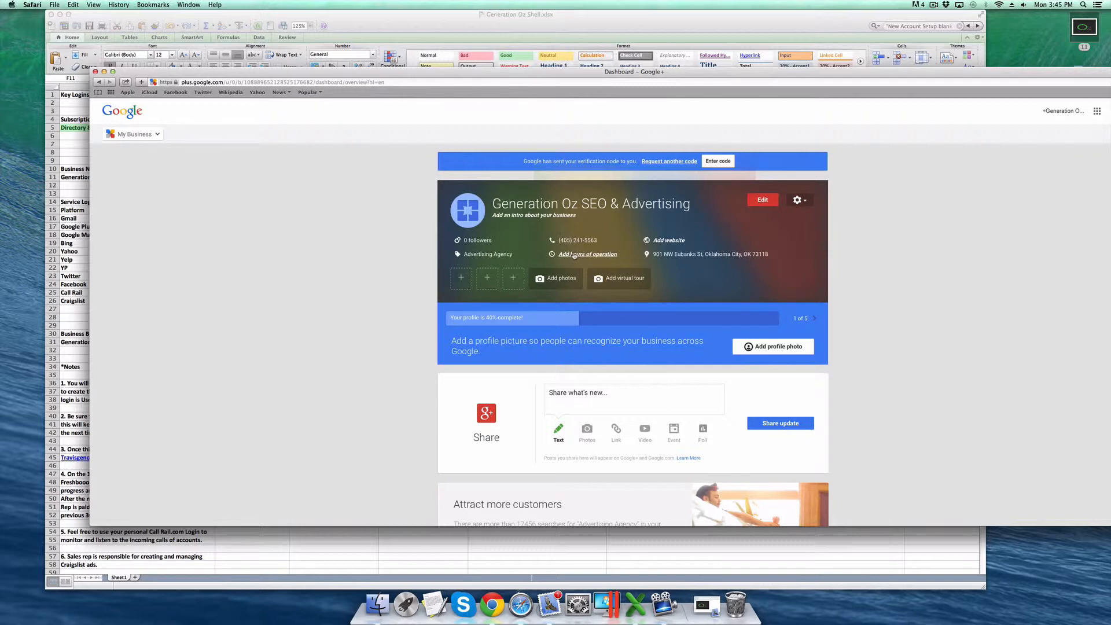
left_click(580, 257)
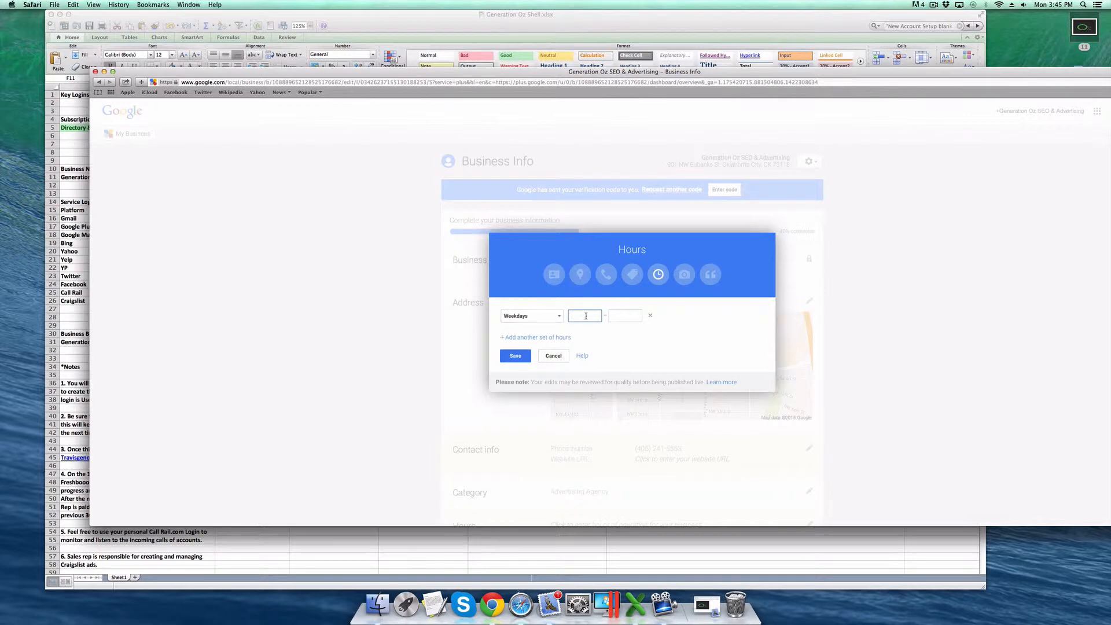
- Set weekday hours to 9:00 am–6:00 pm and save them, leaving weekends closed
type("9")
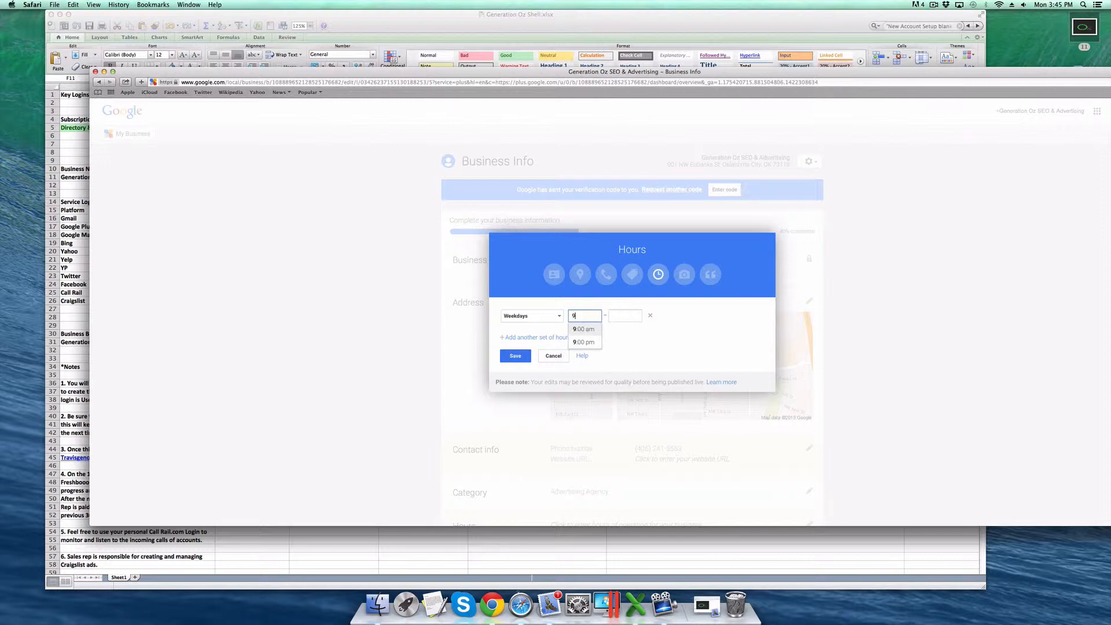
left_click(580, 330)
left_click(624, 317)
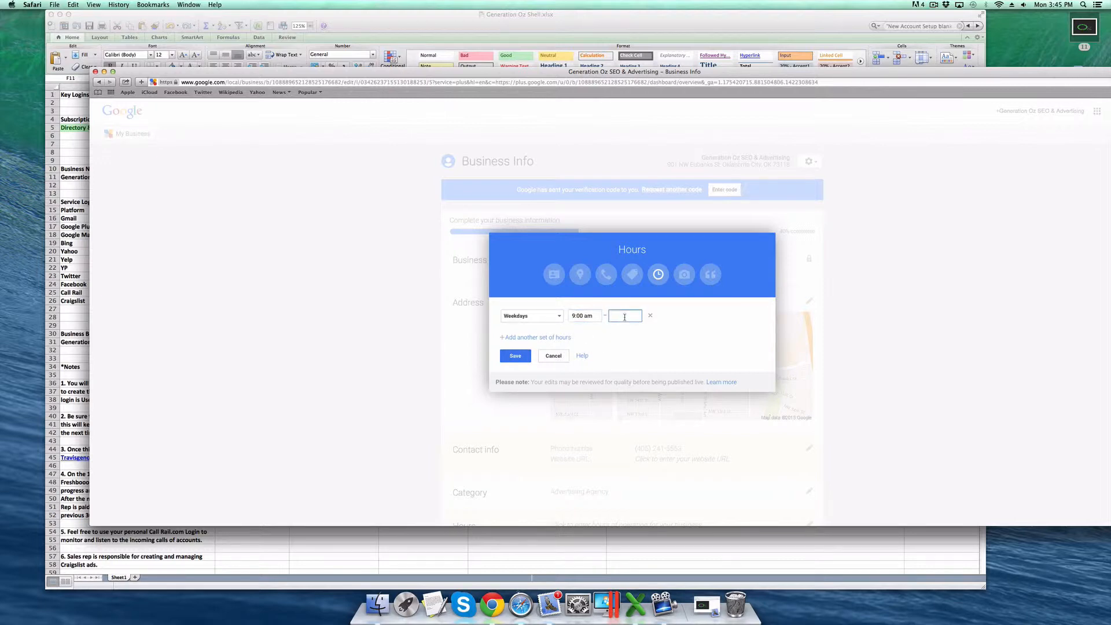
type("6")
left_click(630, 335)
left_click(516, 356)
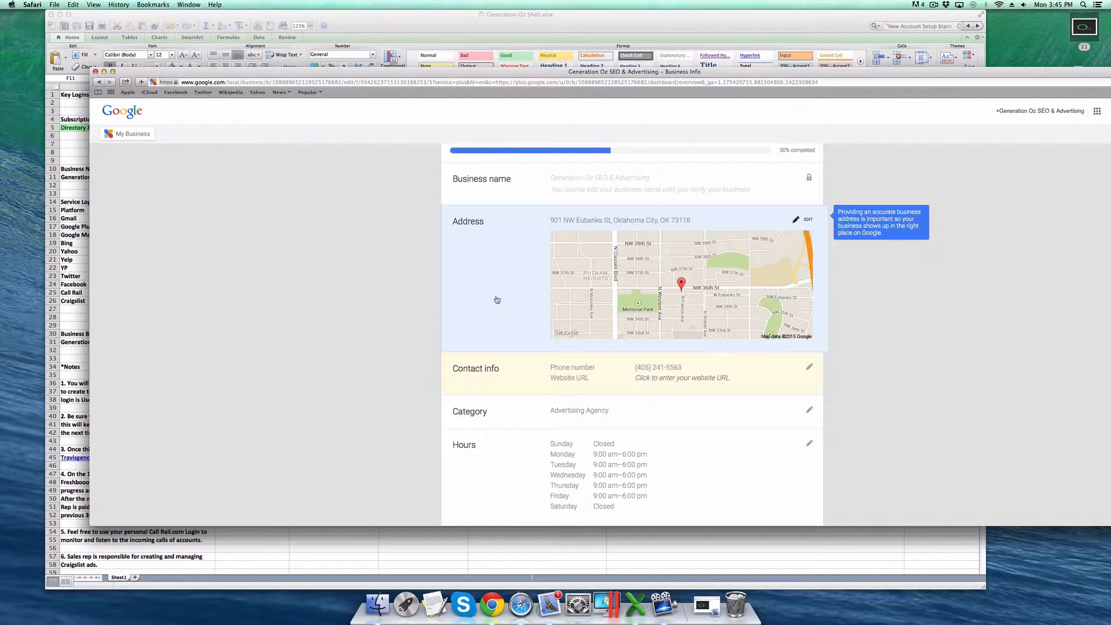
- Enter 'Hours of operation' in cell A60 of the spreadsheet, then return to the business info page
left_click(67, 157)
scroll(102, 155, "down", 5)
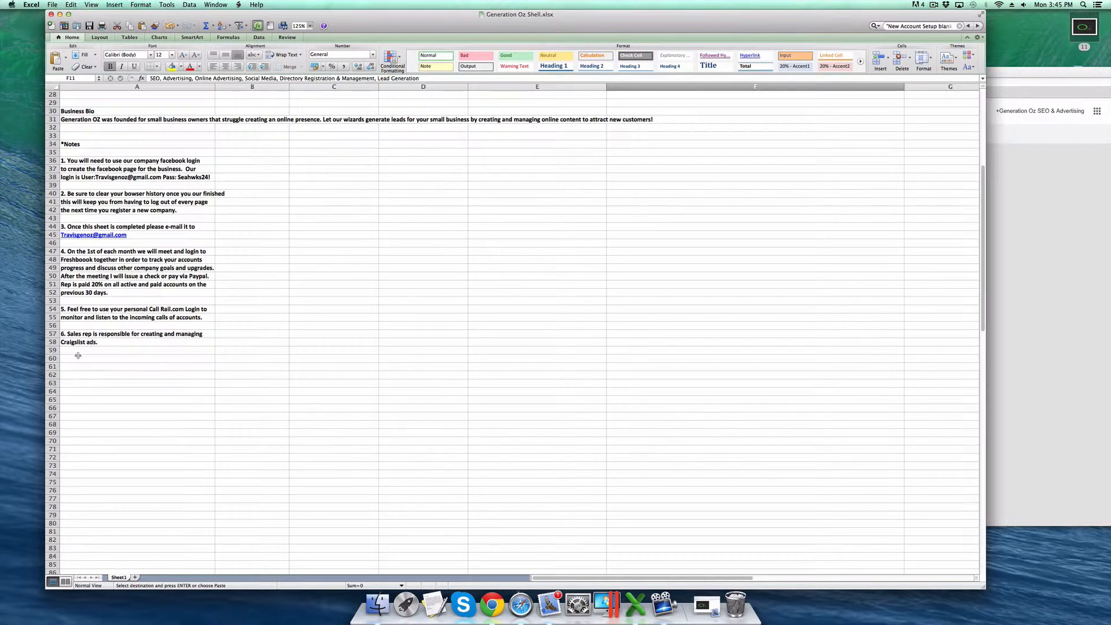
left_click(107, 360)
type("Hour")
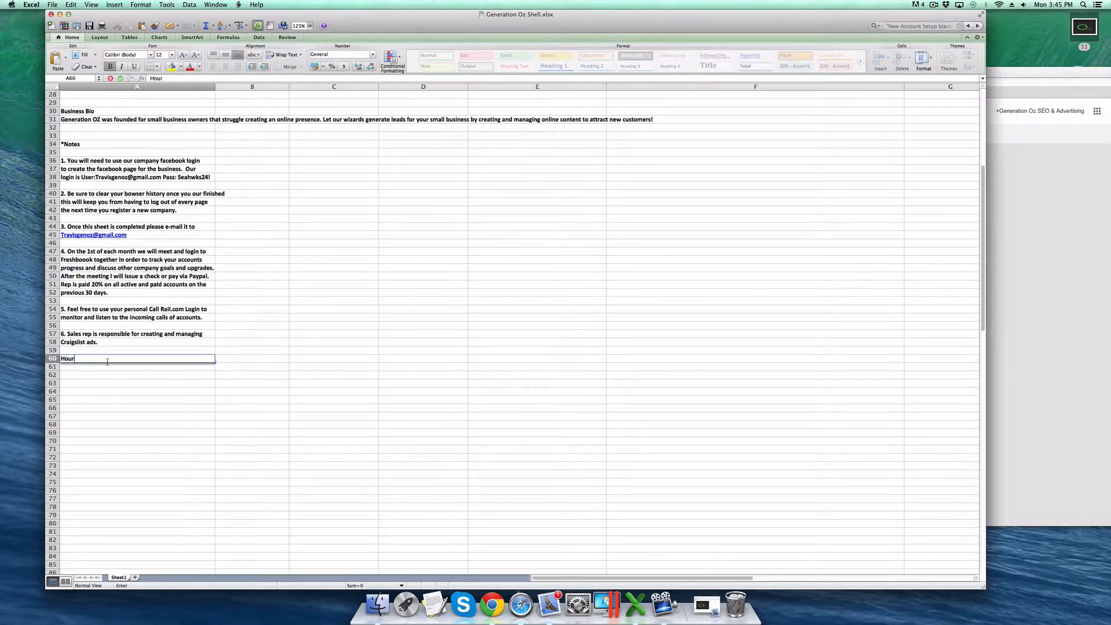
type("s of operation")
key("Return")
left_click(1068, 305)
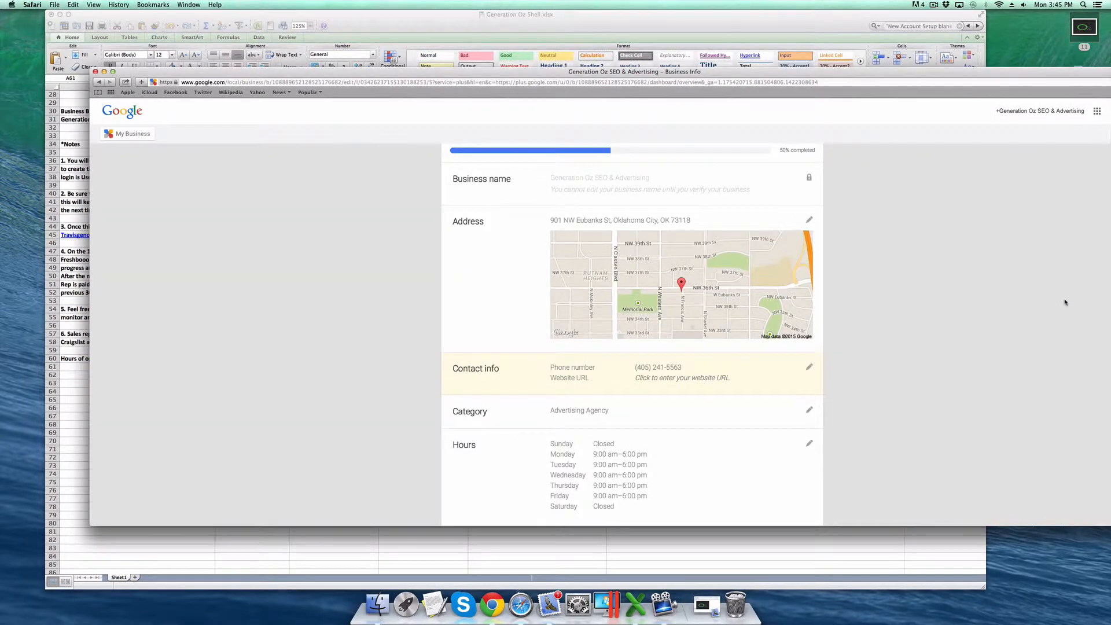
scroll(624, 263, "up", 3)
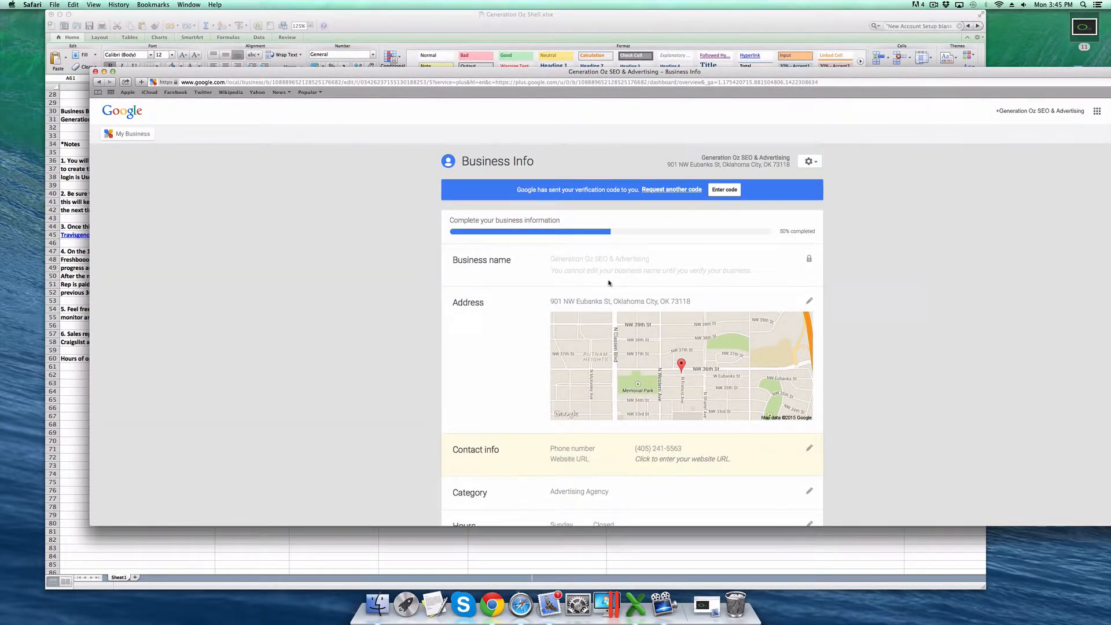
scroll(596, 321, "down", 1)
scroll(597, 321, "down", 1)
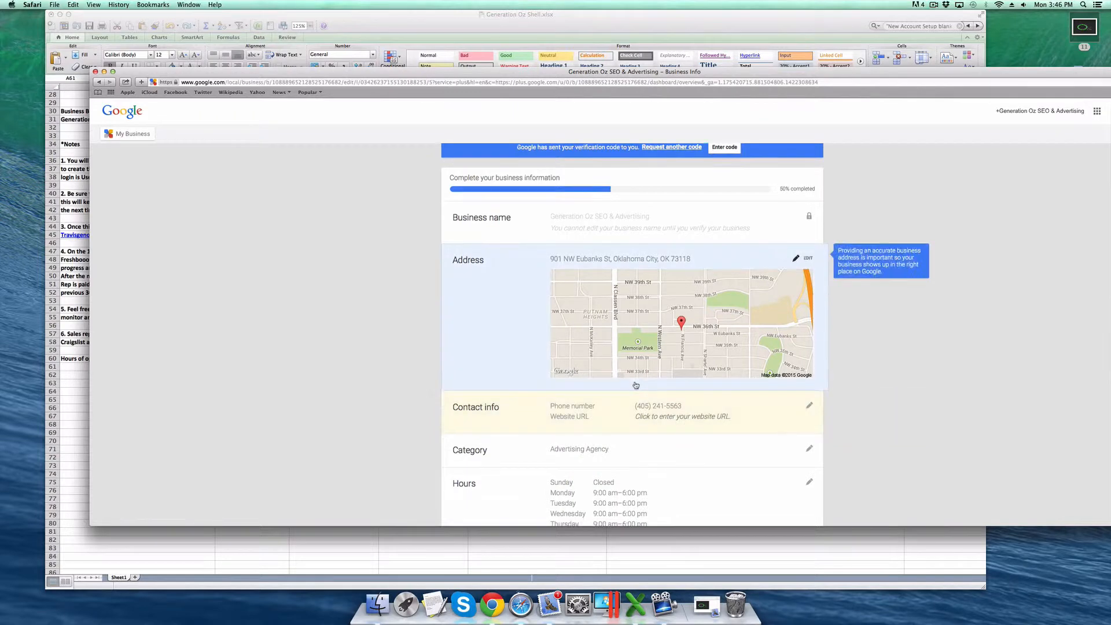
scroll(636, 385, "down", 5)
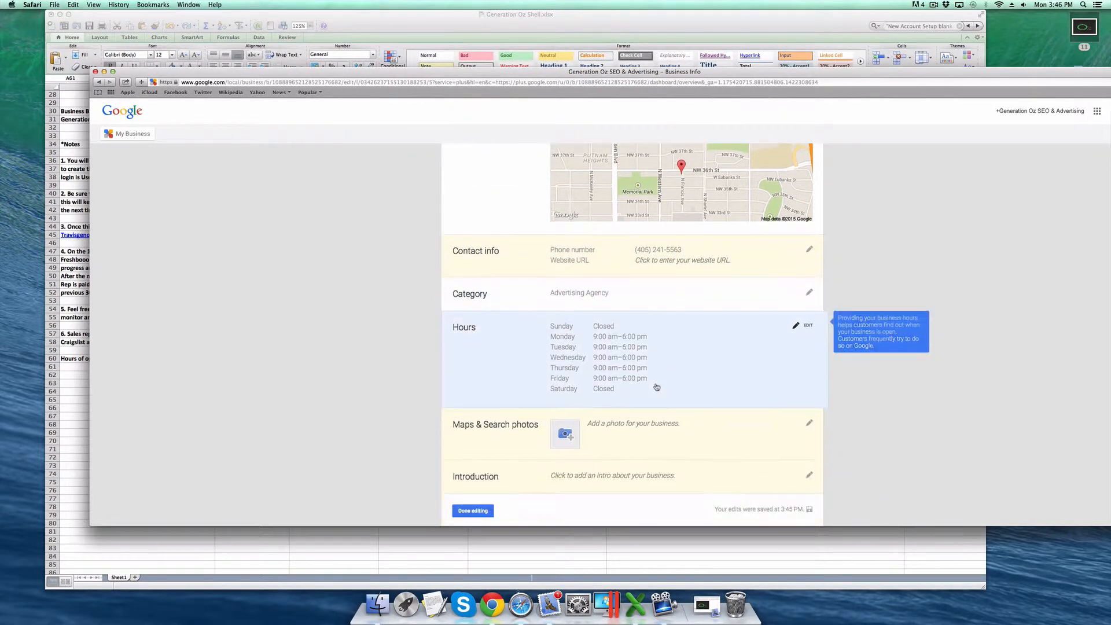
scroll(656, 386, "down", 1)
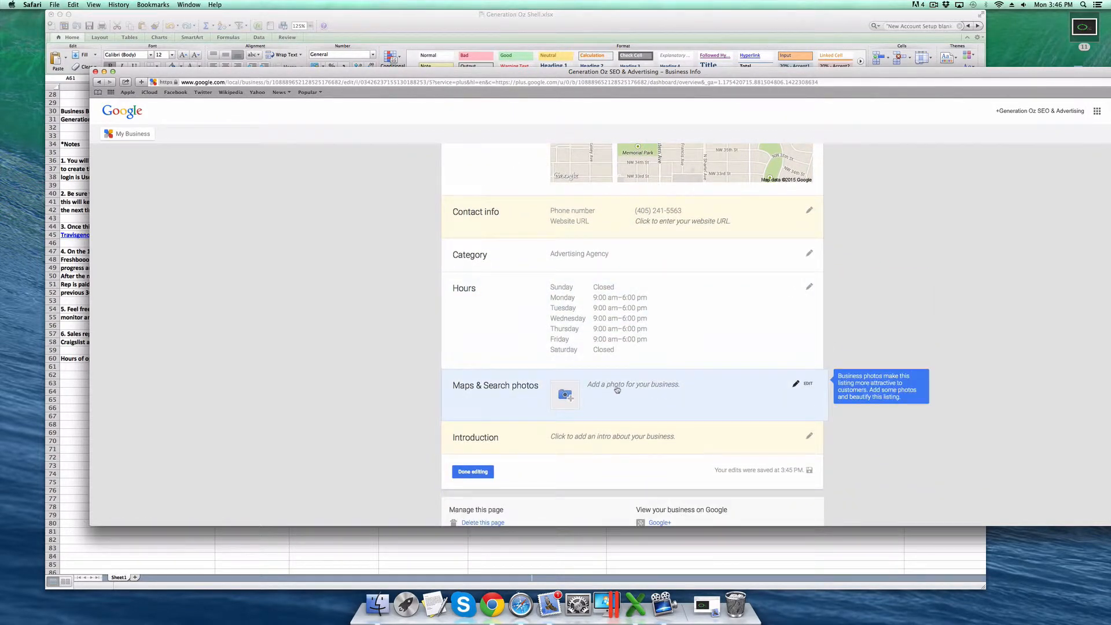
- Upload the logo image as the Maps & Search photo, save it, and start the Introduction
left_click(693, 388)
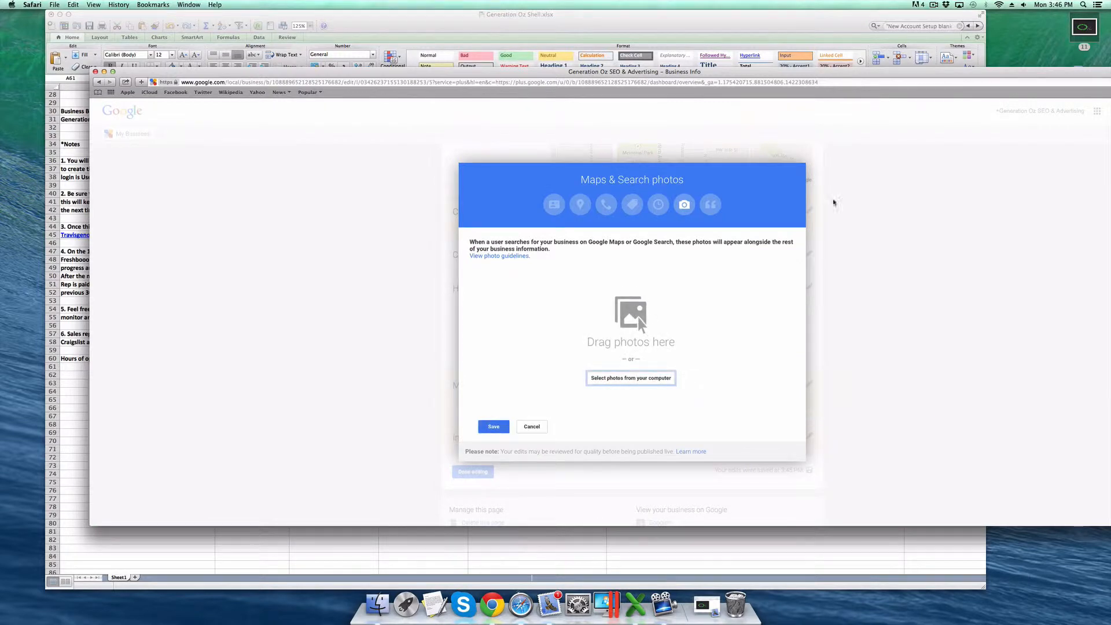
left_click_drag(1090, 30, 643, 319)
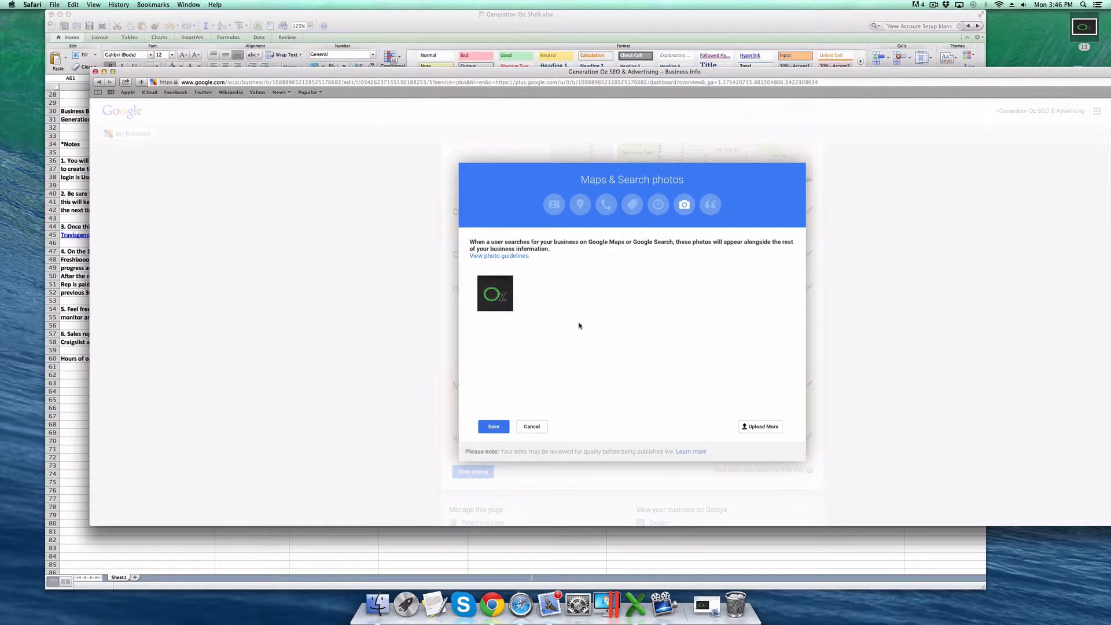
left_click(494, 427)
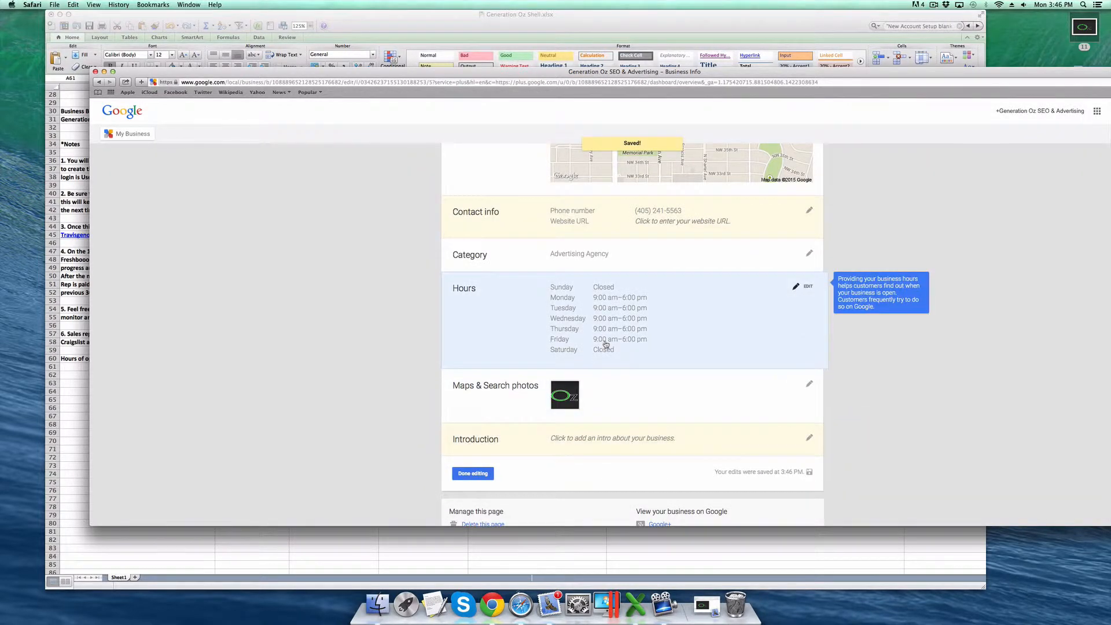
left_click(622, 440)
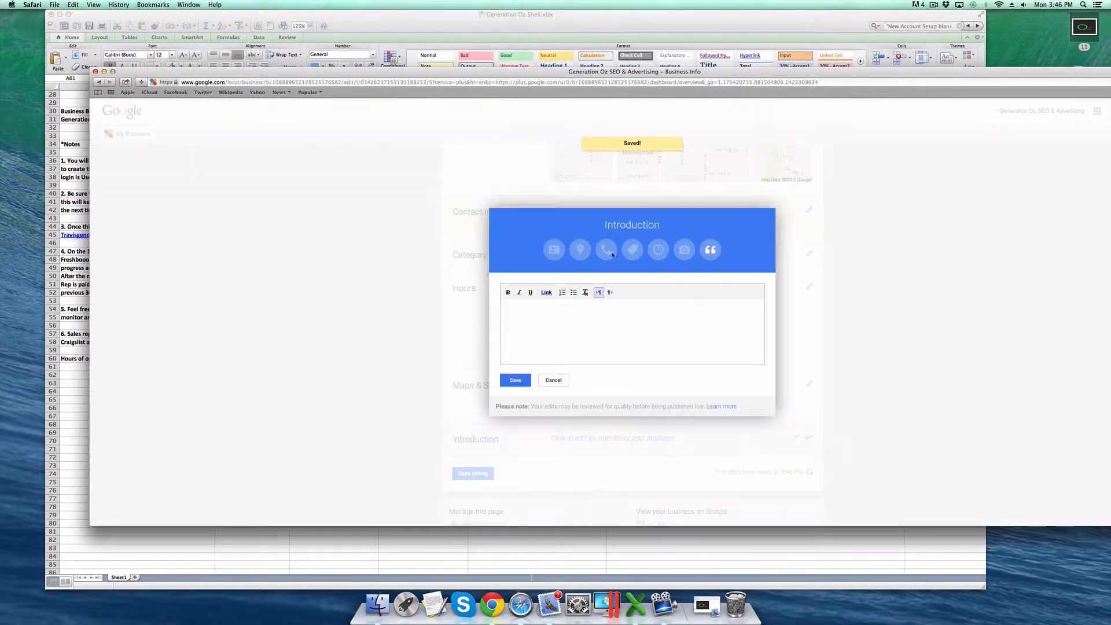
- Copy the business bio from cell A31 into the Introduction, save it, and finish editing
left_click(549, 23)
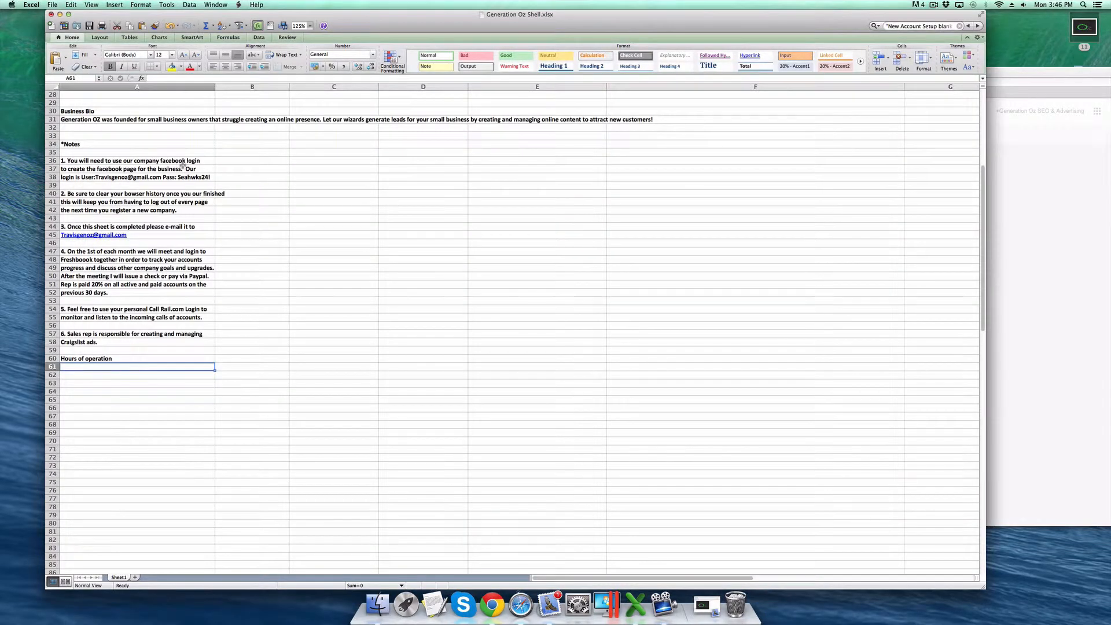
scroll(72, 342, "up", 6)
left_click(71, 342)
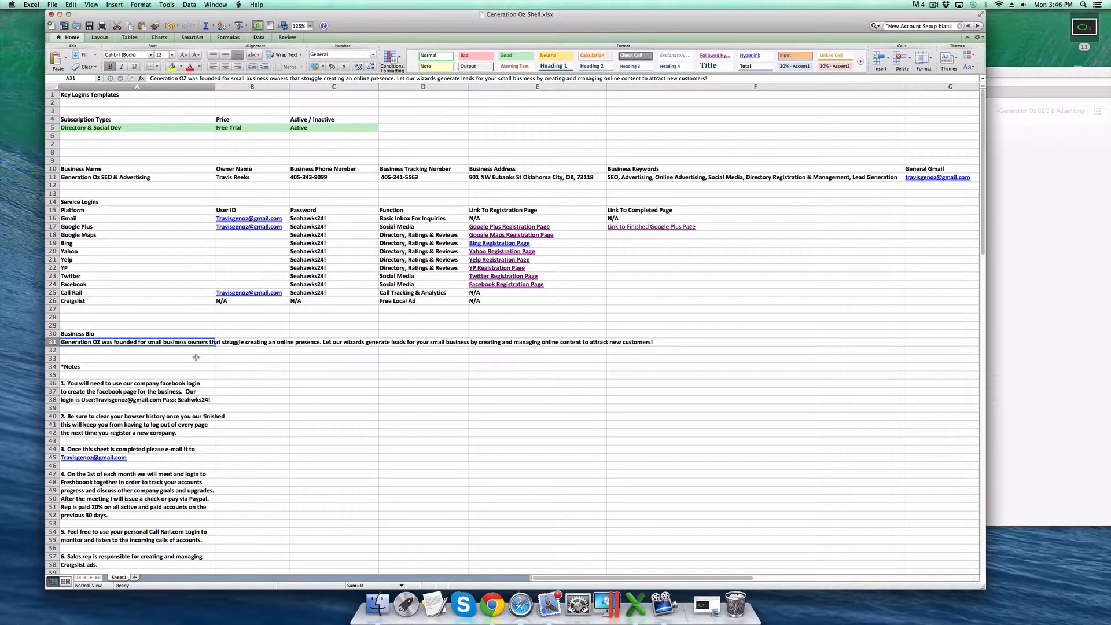
key("super+c")
left_click(1099, 370)
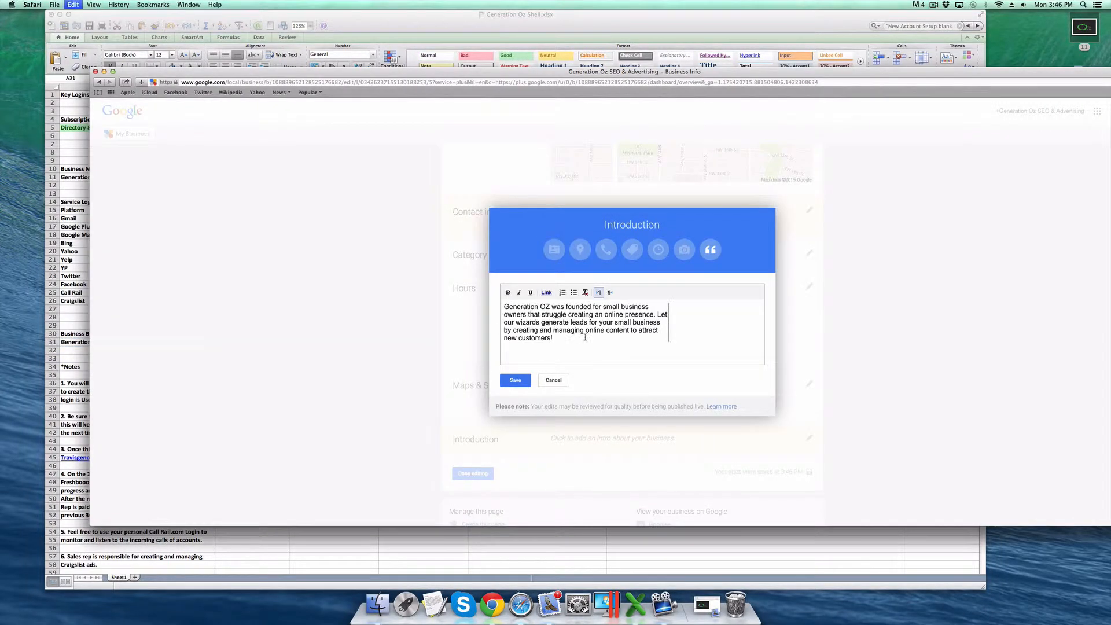
key("super+v")
left_click(524, 379)
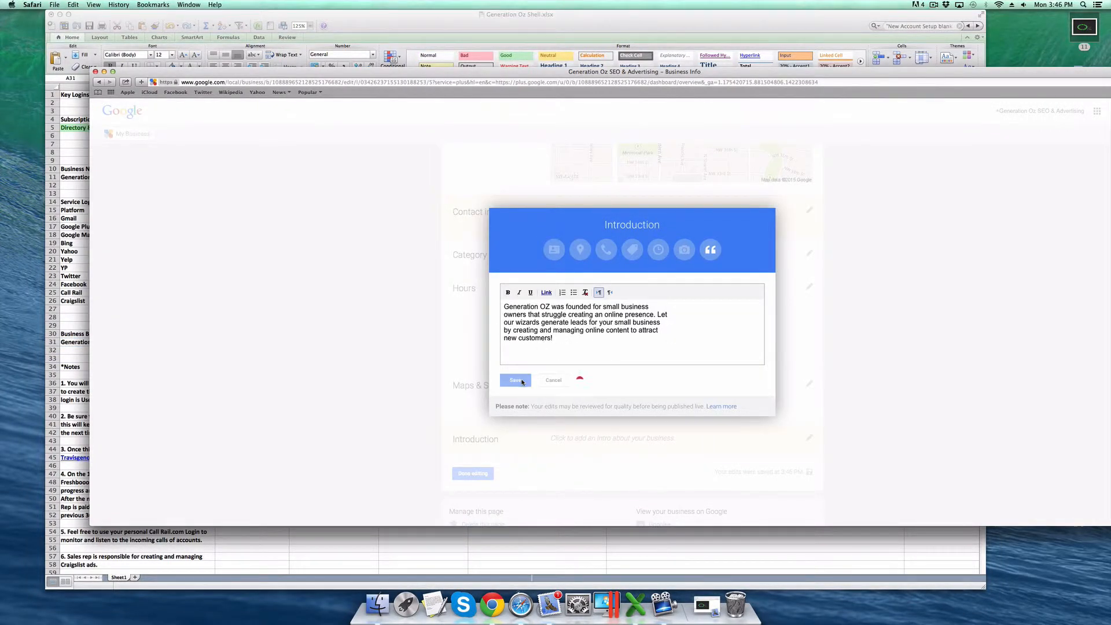
scroll(513, 311, "down", 5)
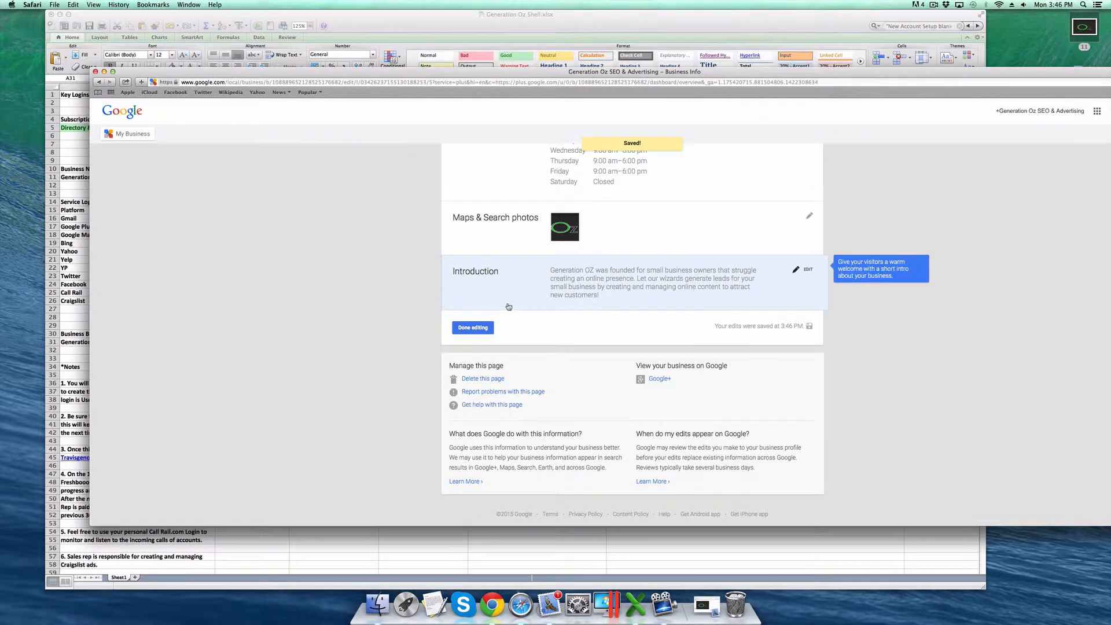
left_click(476, 328)
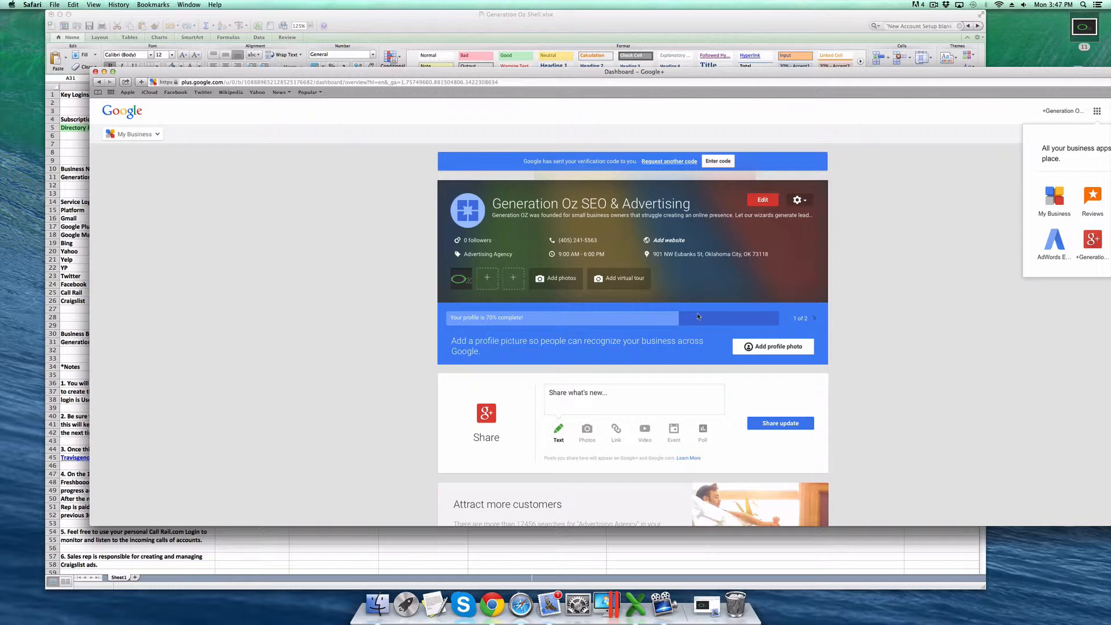
- Reopen the Business Info page via the profile's Edit button and scroll to Contact info
scroll(698, 316, "down", 10)
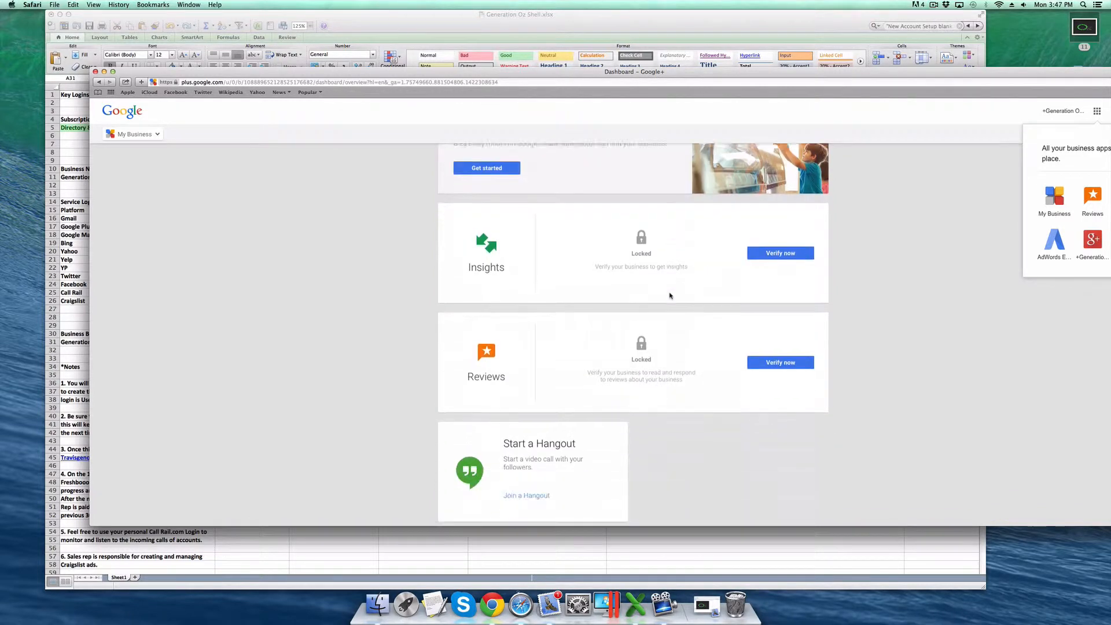
scroll(669, 296, "up", 10)
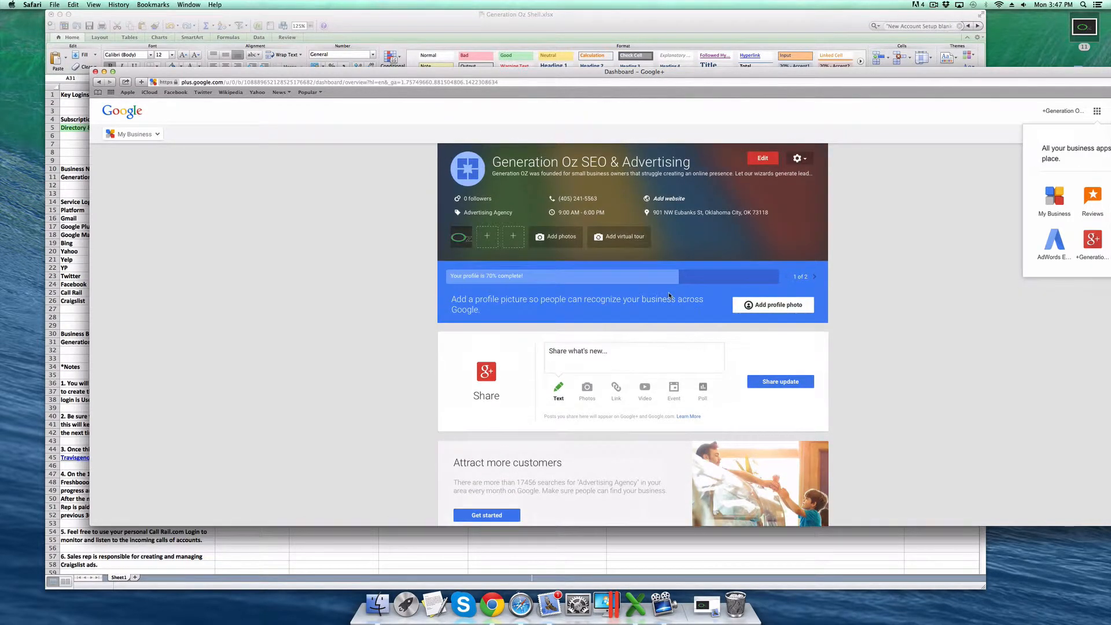
scroll(668, 296, "up", 2)
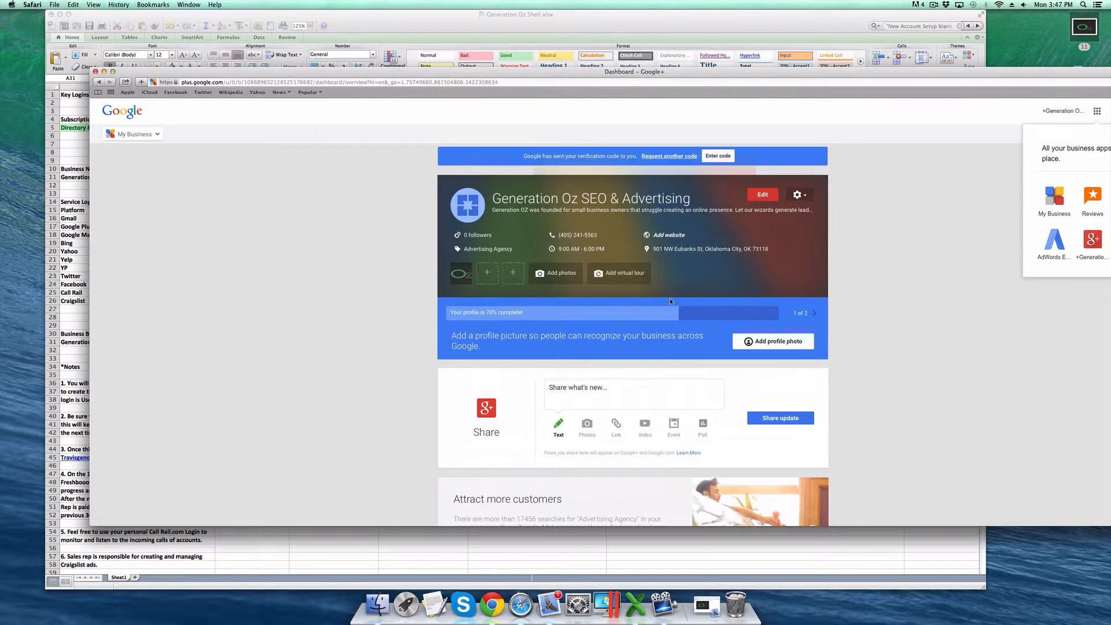
left_click(772, 195)
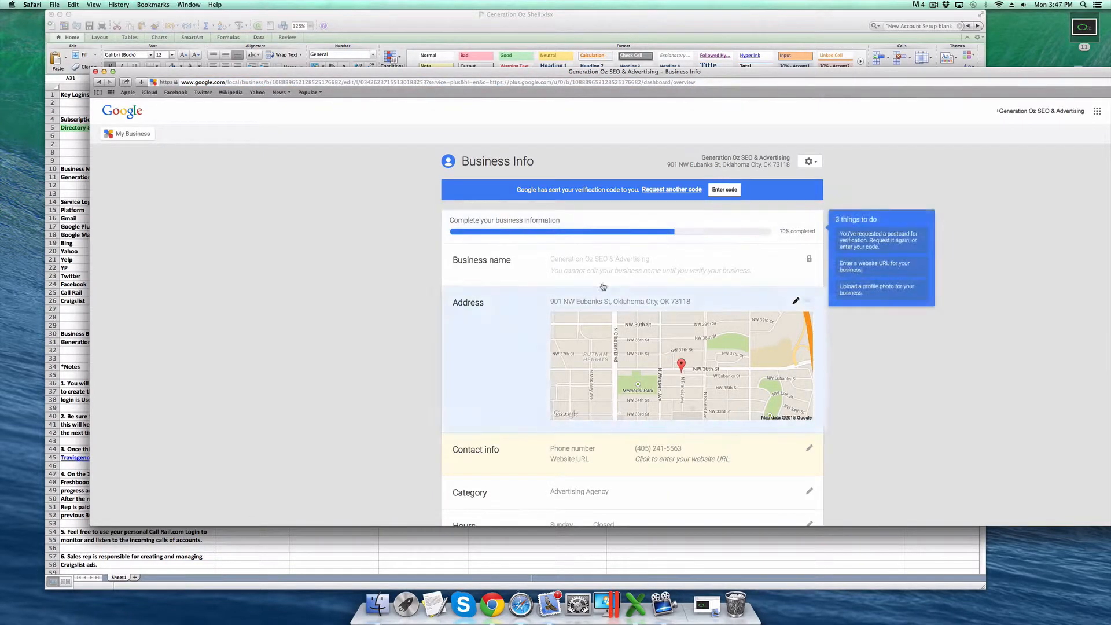
scroll(603, 262, "down", 3)
scroll(603, 262, "down", 3)
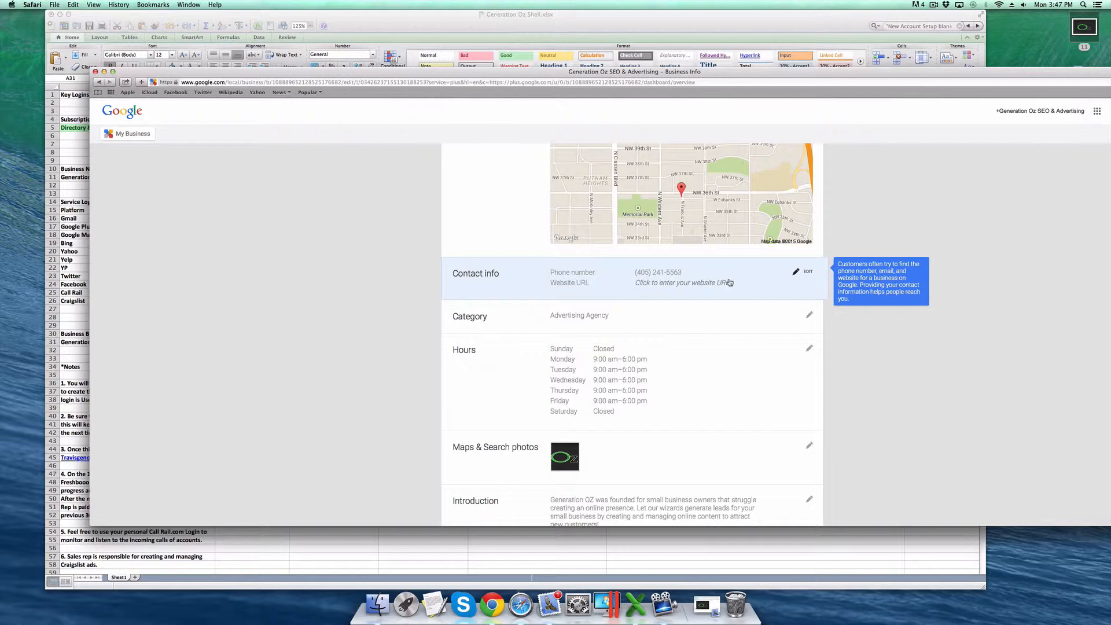
- Enter the business e-mail address in the Contact info Email field and save it
left_click(732, 284)
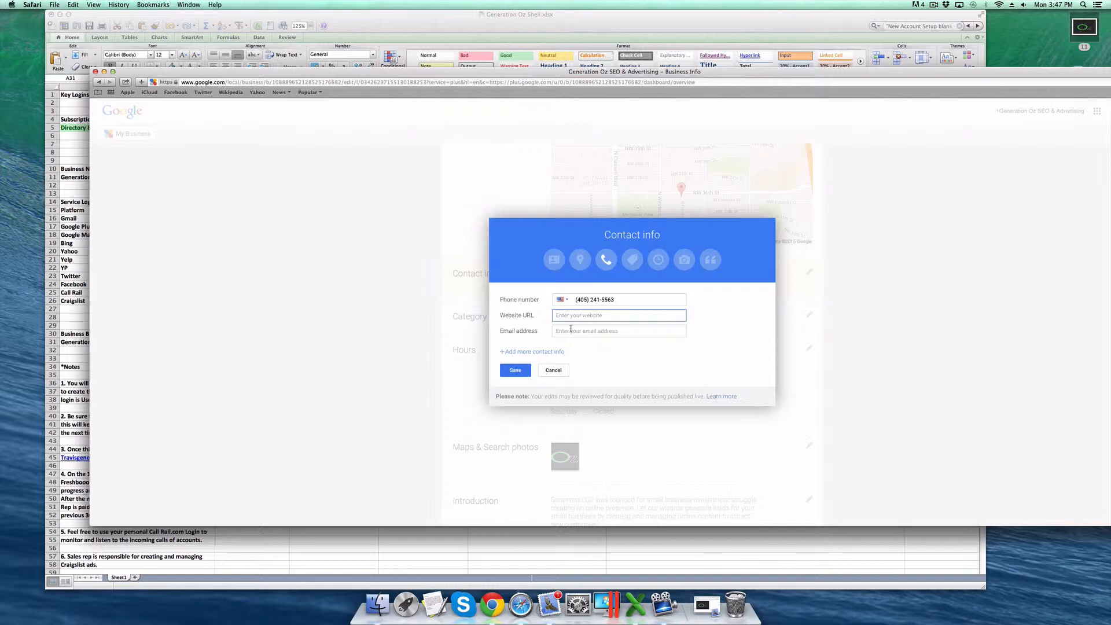
left_click(603, 333)
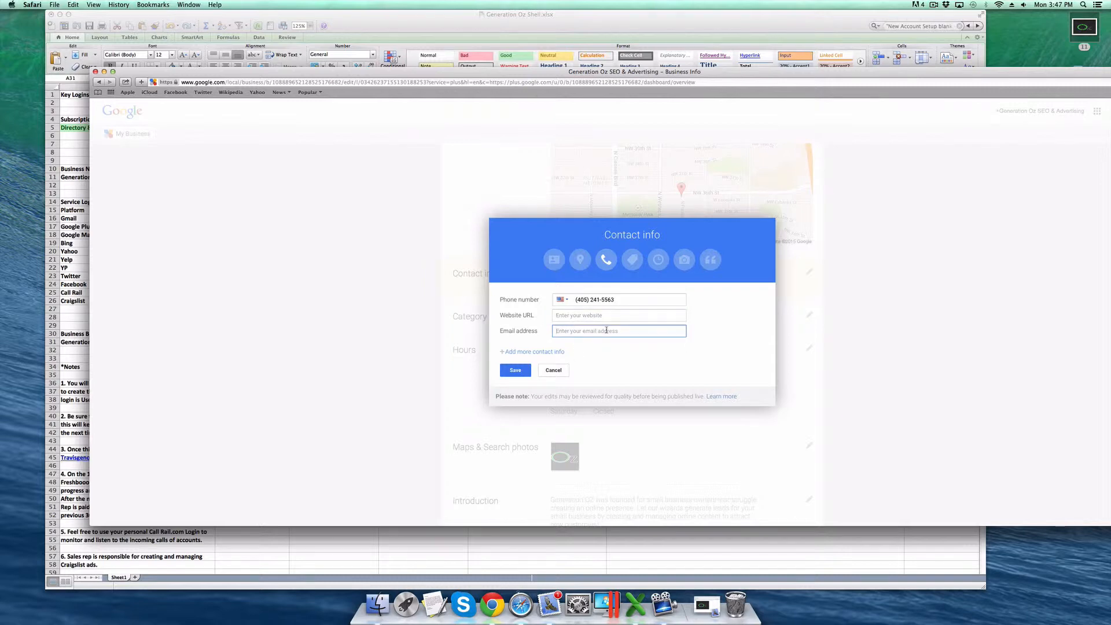
left_click(516, 371)
scroll(524, 289, "down", 3)
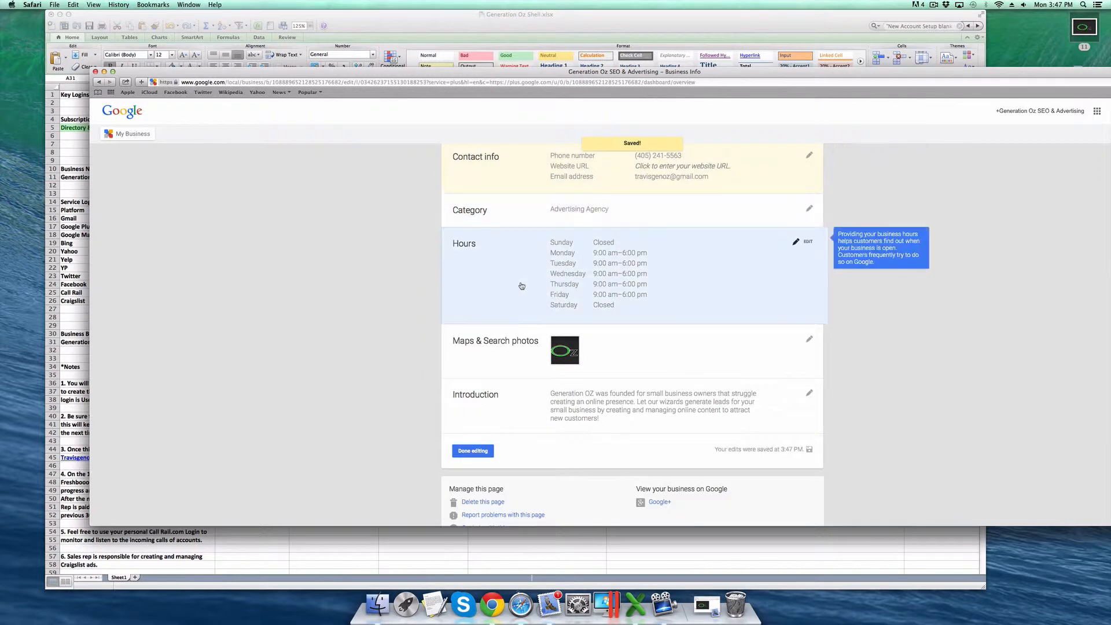
scroll(521, 286, "down", 3)
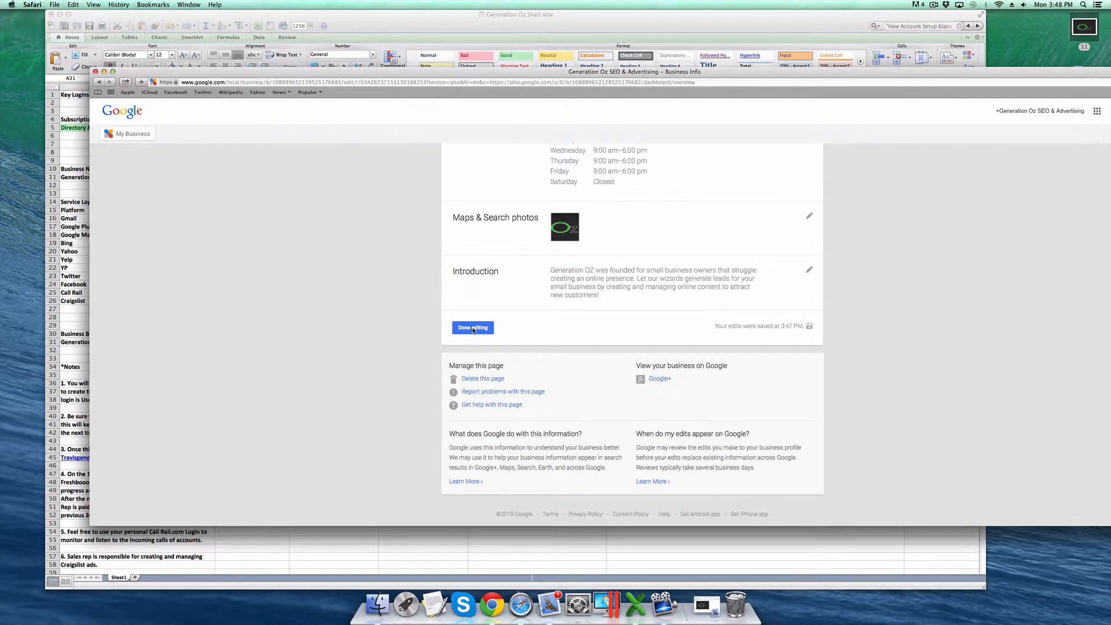
- Finish editing the Business Info page and return to the Google+ dashboard
left_click(472, 328)
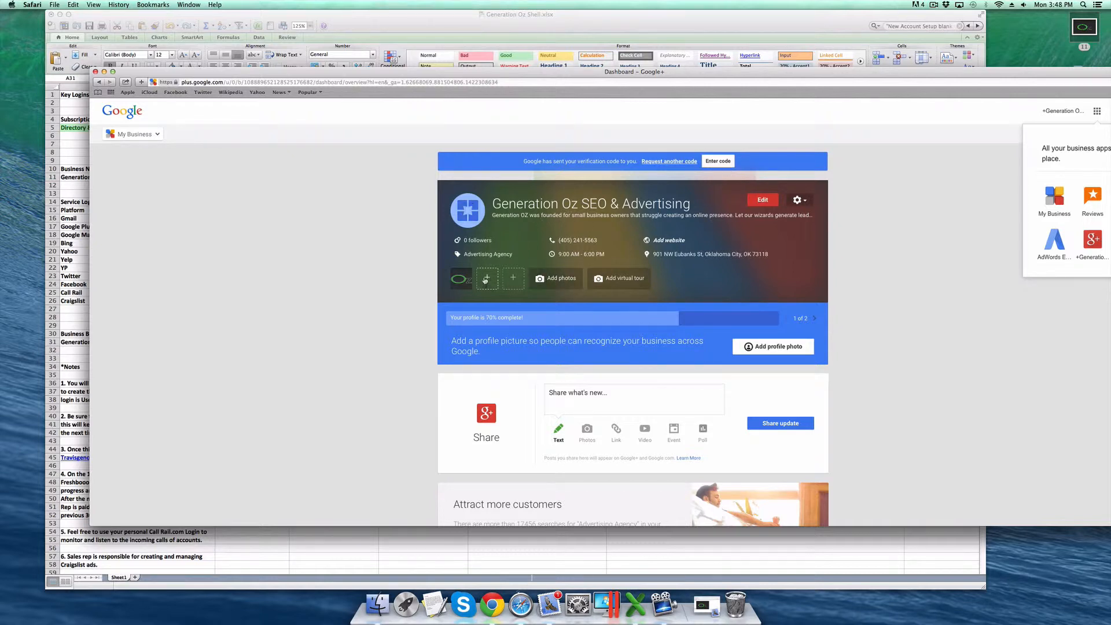
- Upload the Oz logo as the profile photo, crop it to cover the full logo, and apply it
left_click(468, 212)
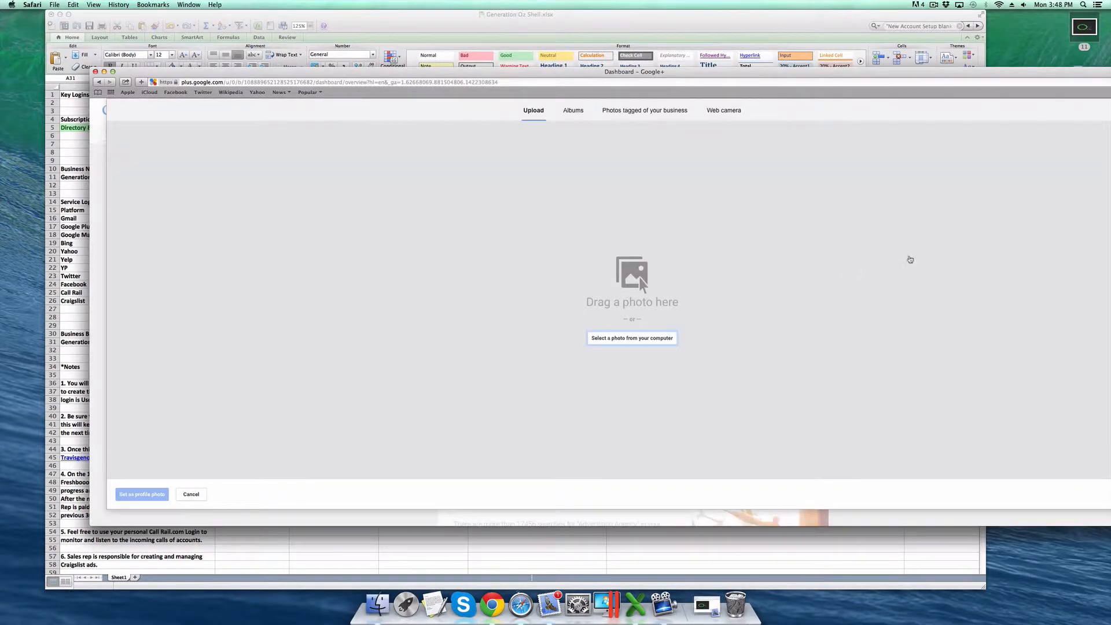
left_click_drag(1084, 27, 640, 272)
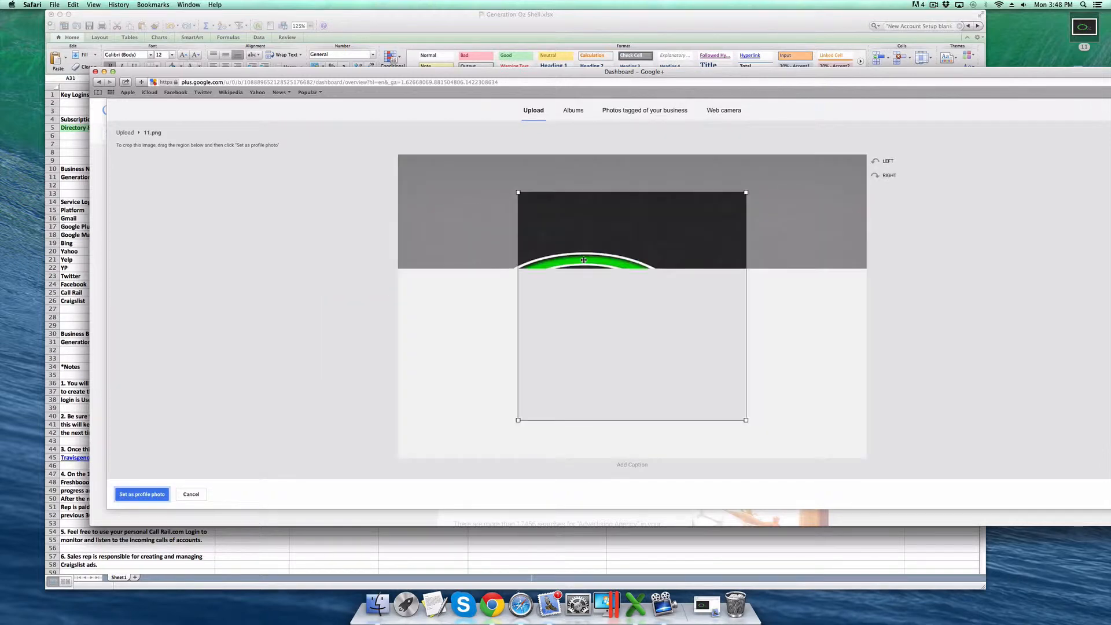
left_click_drag(515, 421, 480, 458)
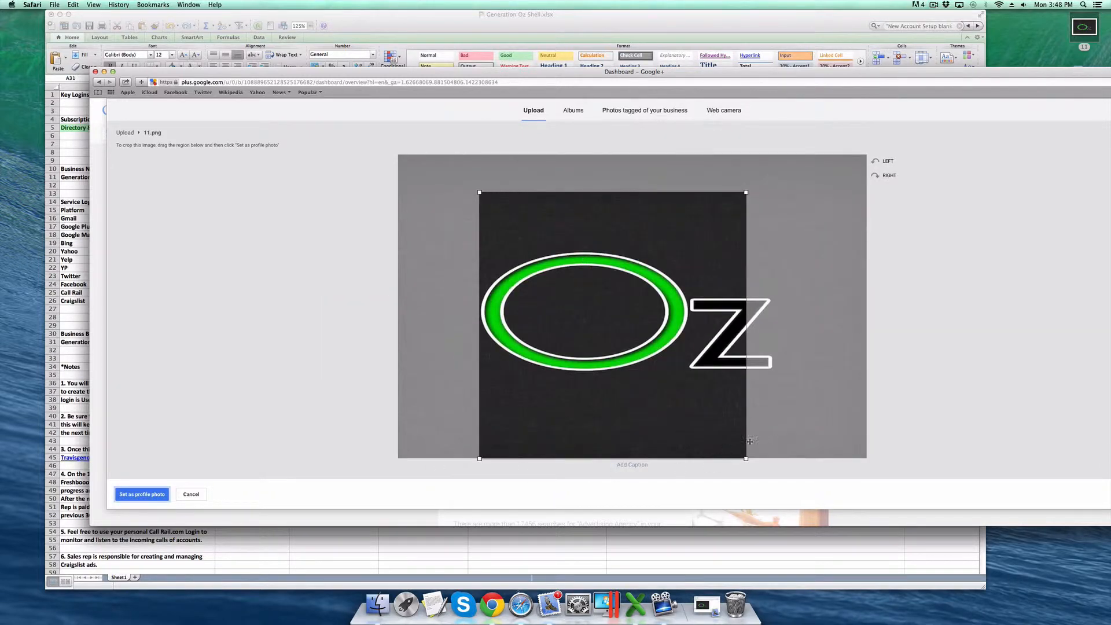
left_click_drag(642, 357, 664, 357)
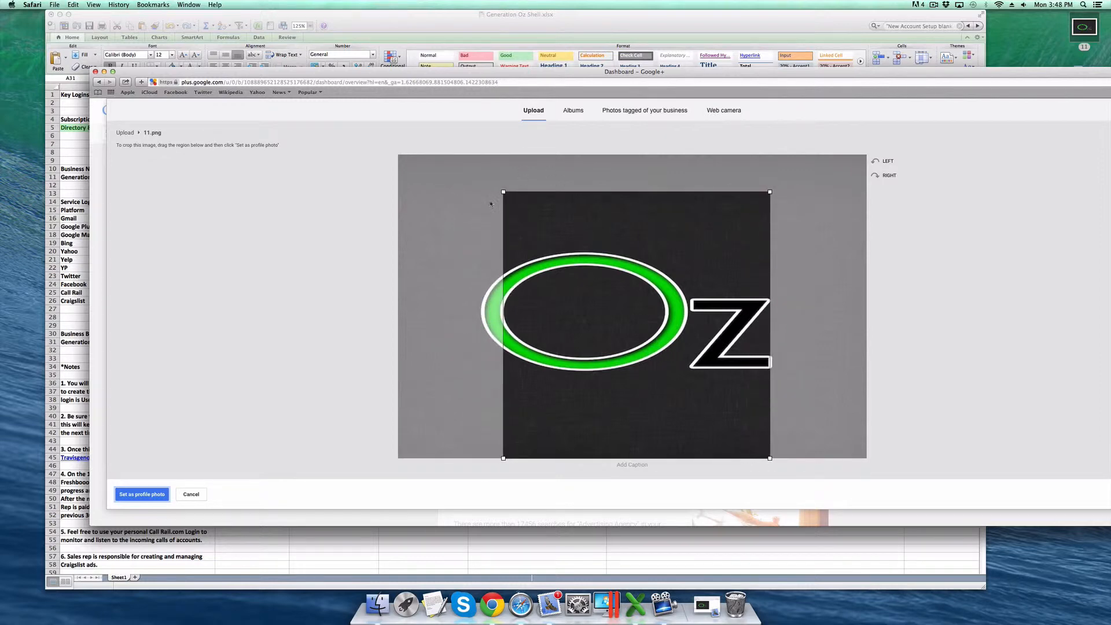
left_click_drag(503, 191, 464, 154)
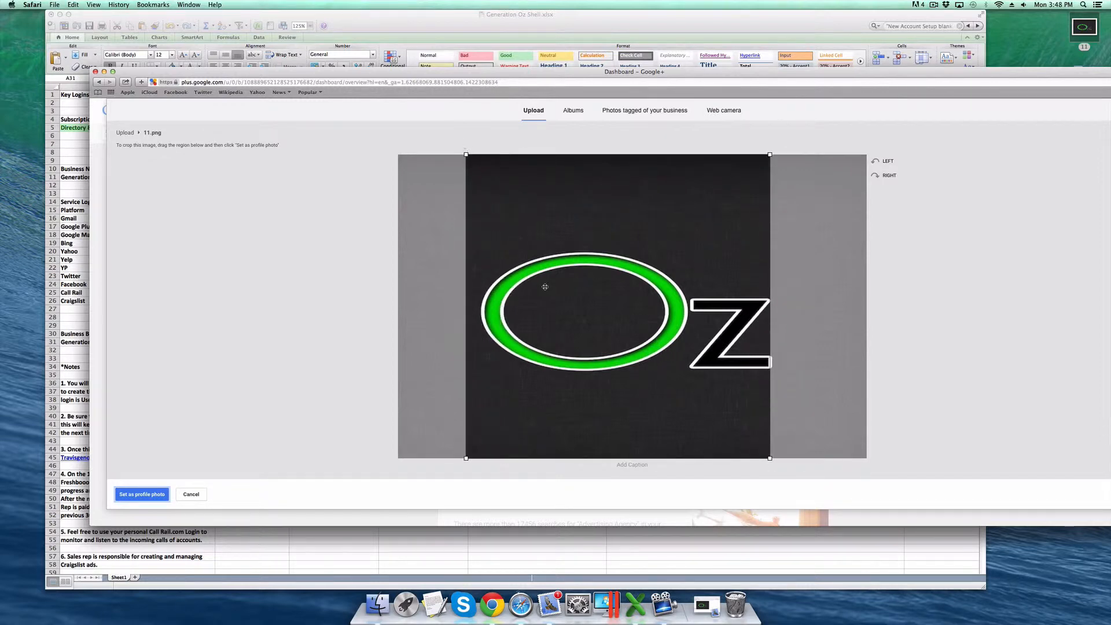
left_click_drag(551, 289, 558, 289)
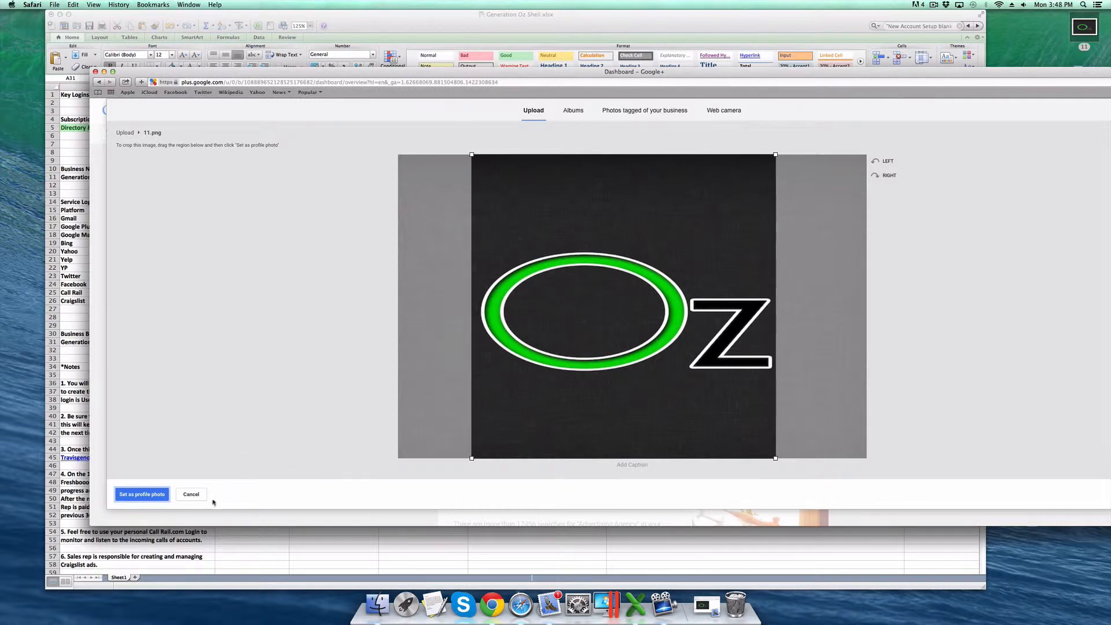
left_click(142, 494)
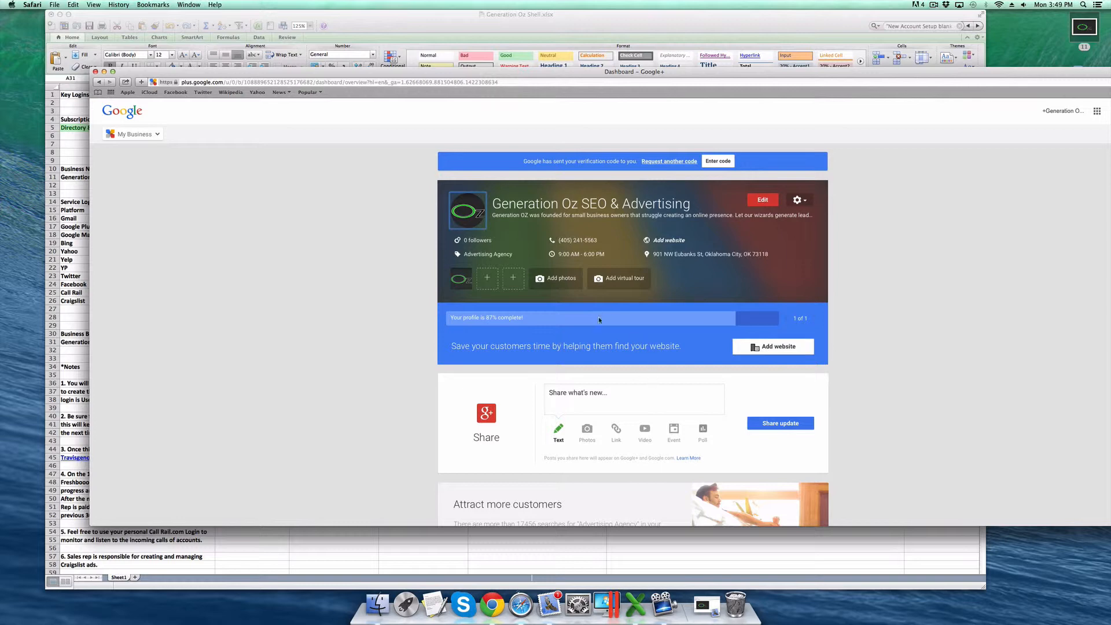
- Move the Safari window down and bring the Generation Oz Shell.xlsx workbook to the front
scroll(604, 315, "down", 1)
scroll(602, 315, "up", 1)
scroll(605, 362, "down", 4)
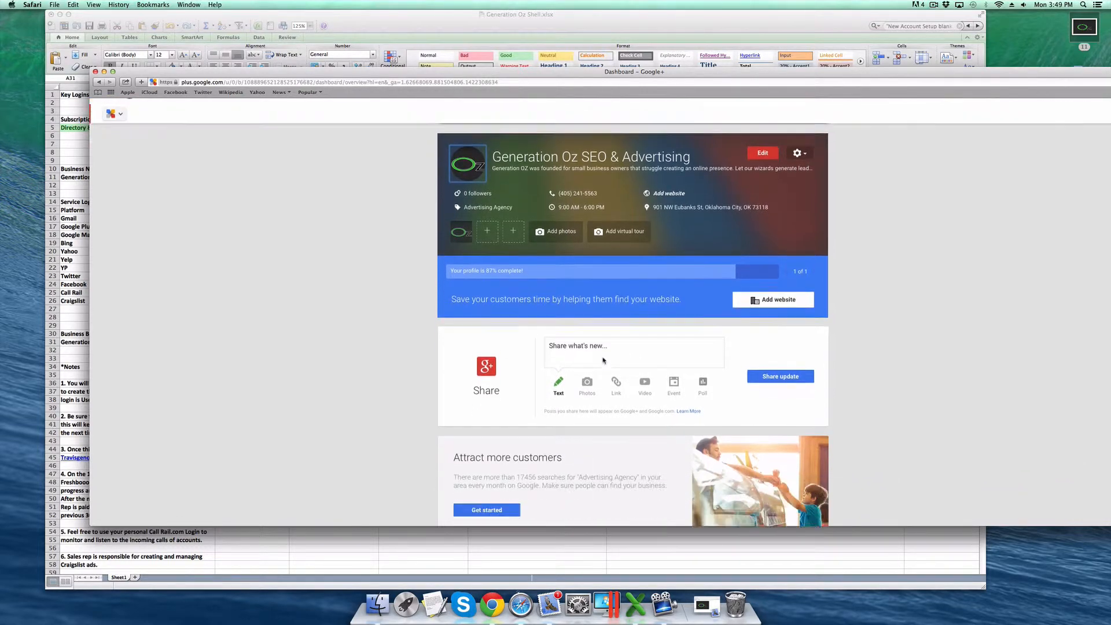
scroll(602, 356, "up", 4)
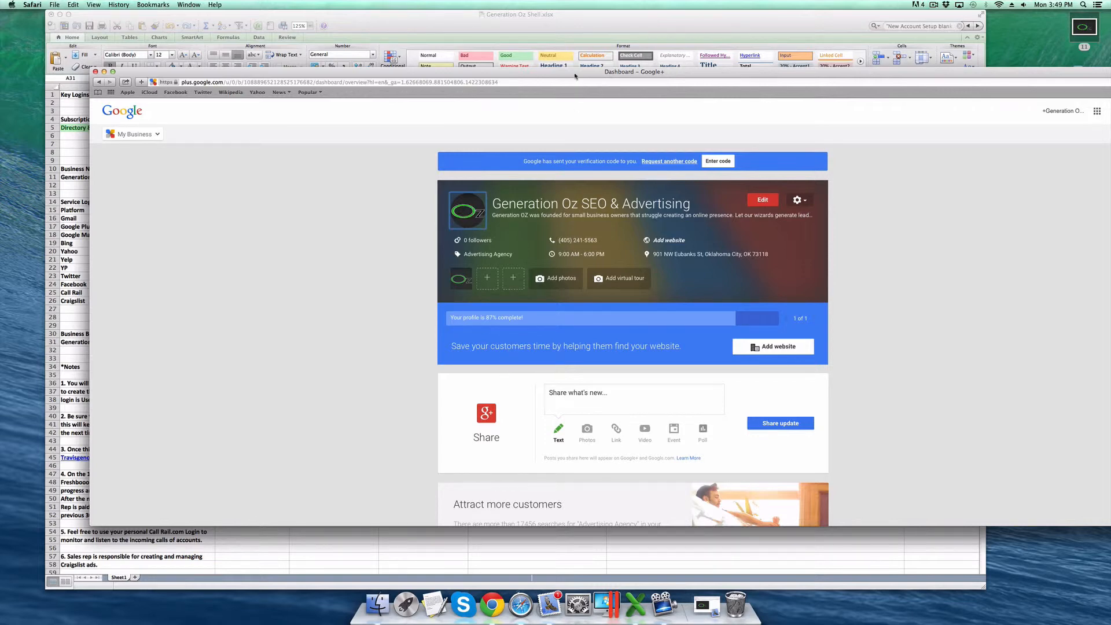
left_click_drag(574, 76, 570, 261)
left_click(624, 237)
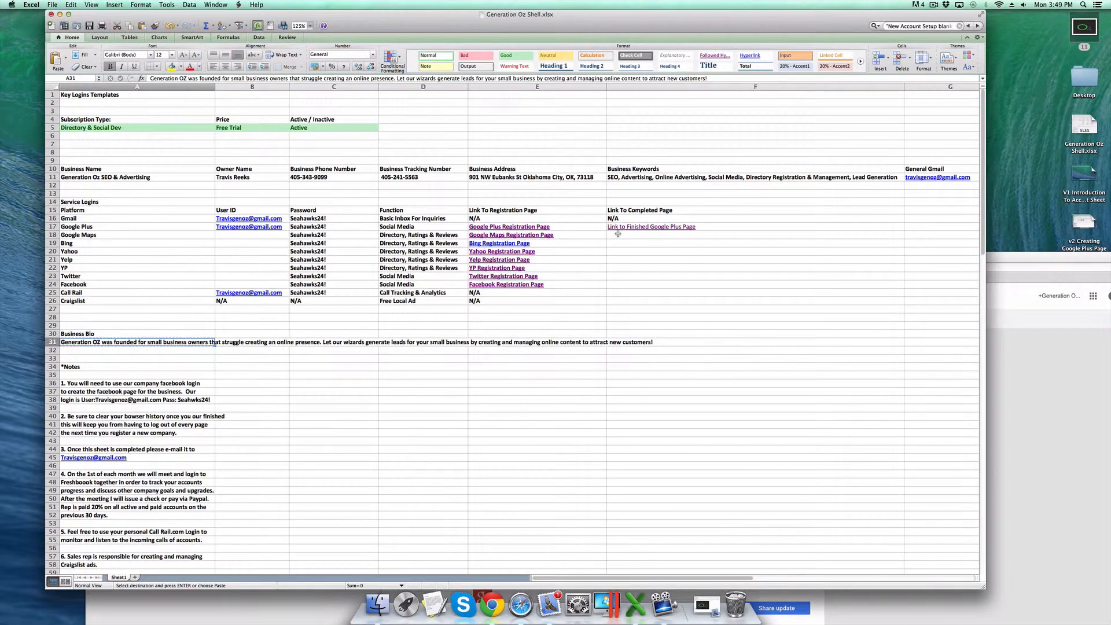
- Enter N/A in cell F18 for Google Maps and select the range F15:F25
left_click(618, 235)
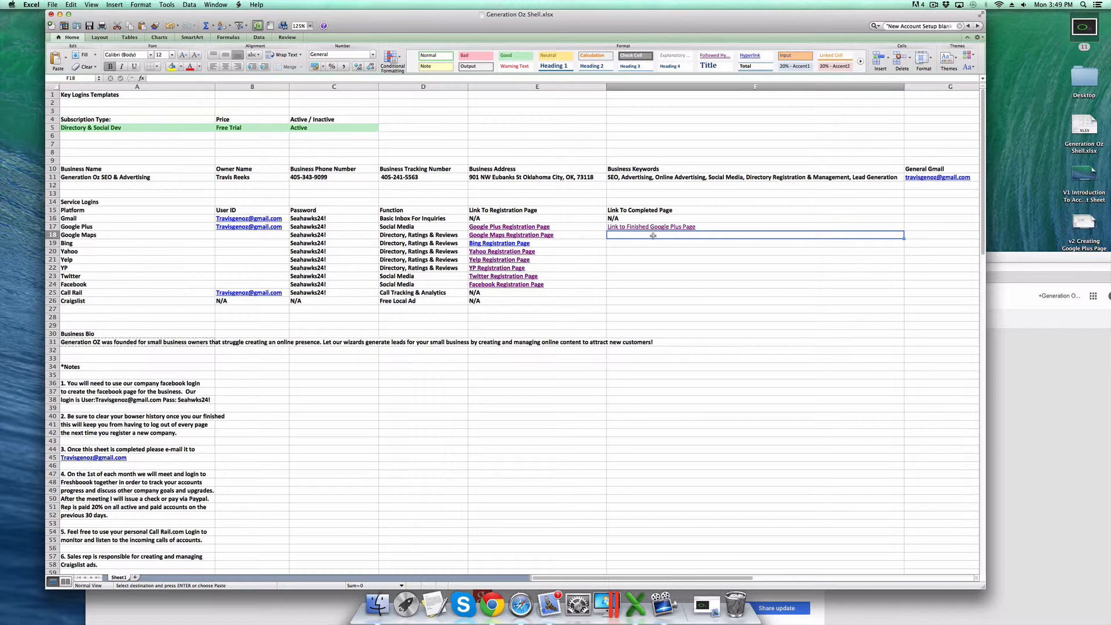
type("N/A")
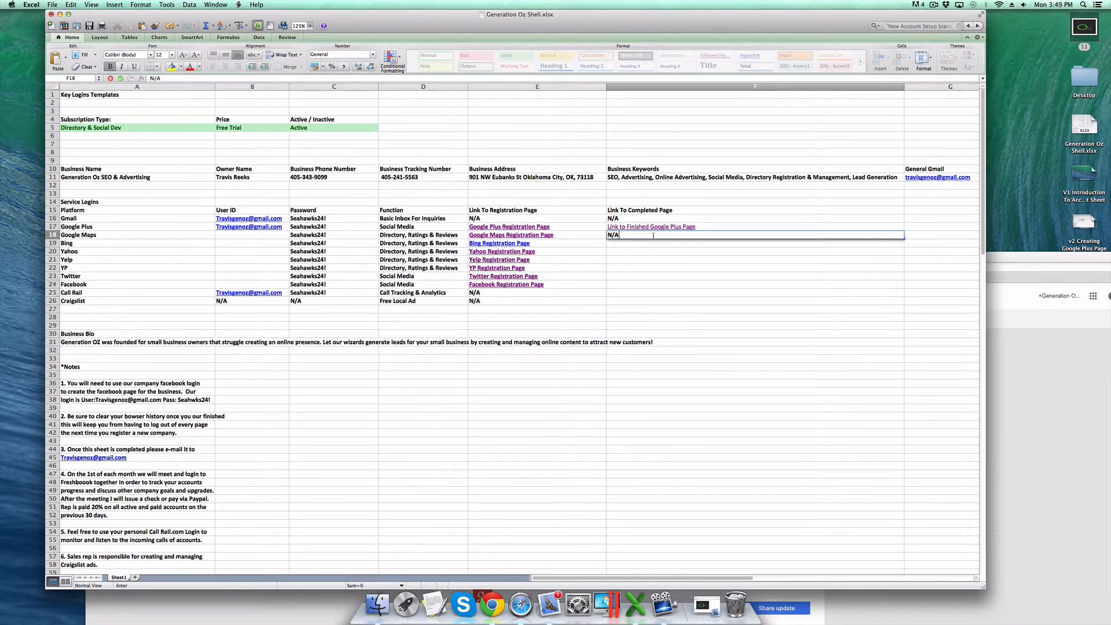
key("Return")
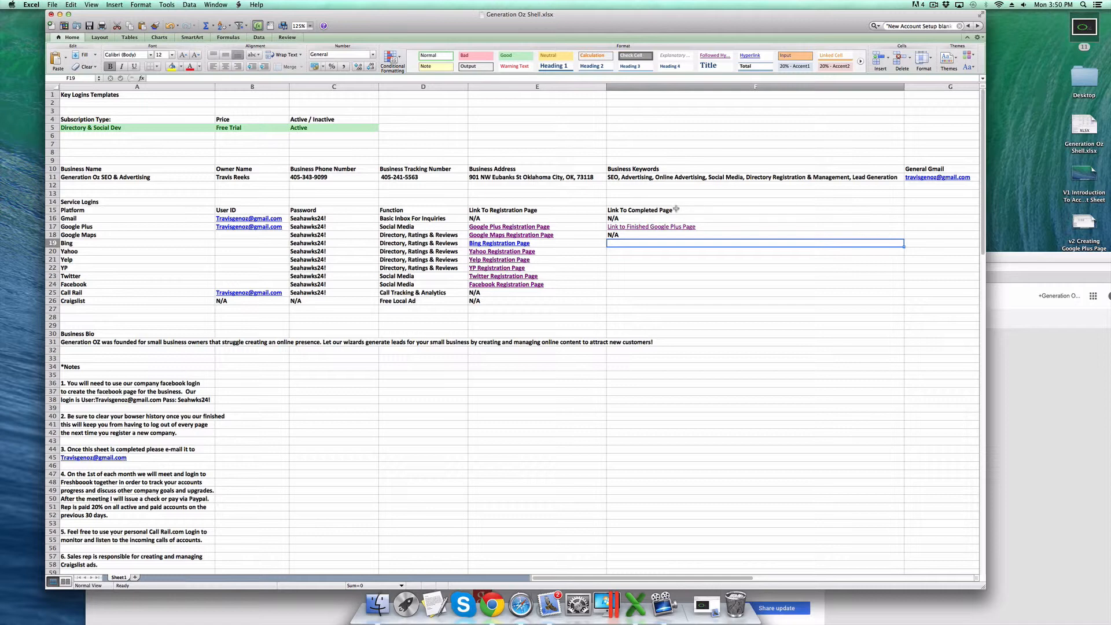
left_click_drag(683, 210, 679, 300)
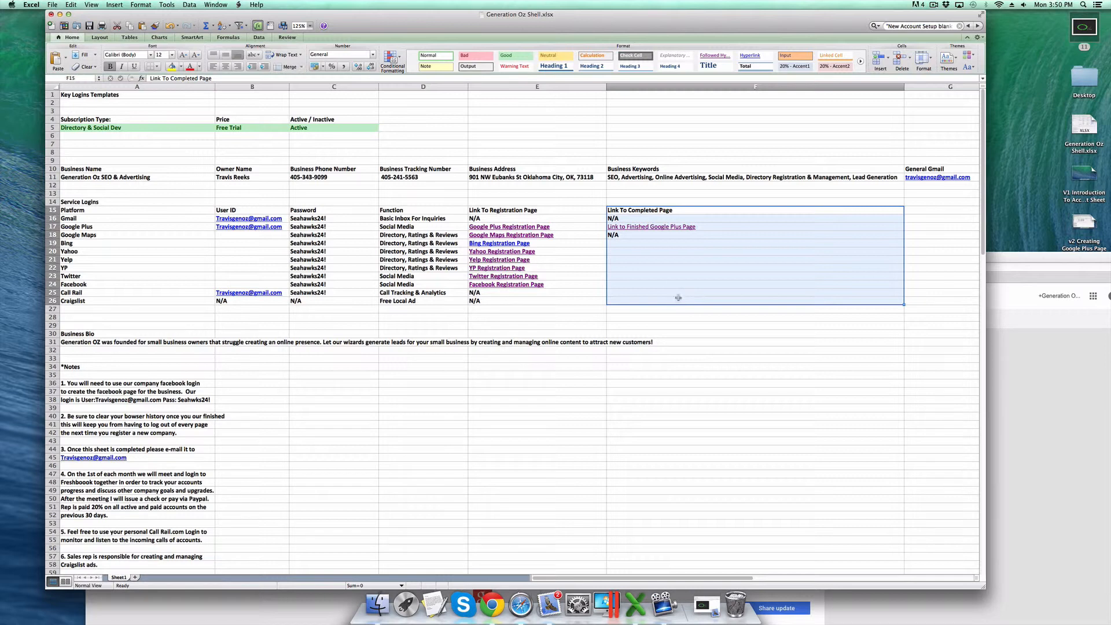
- Bring the Google+ dashboard back to the front and move the browser up over the sheet
left_click(1040, 379)
left_click_drag(594, 257, 583, 108)
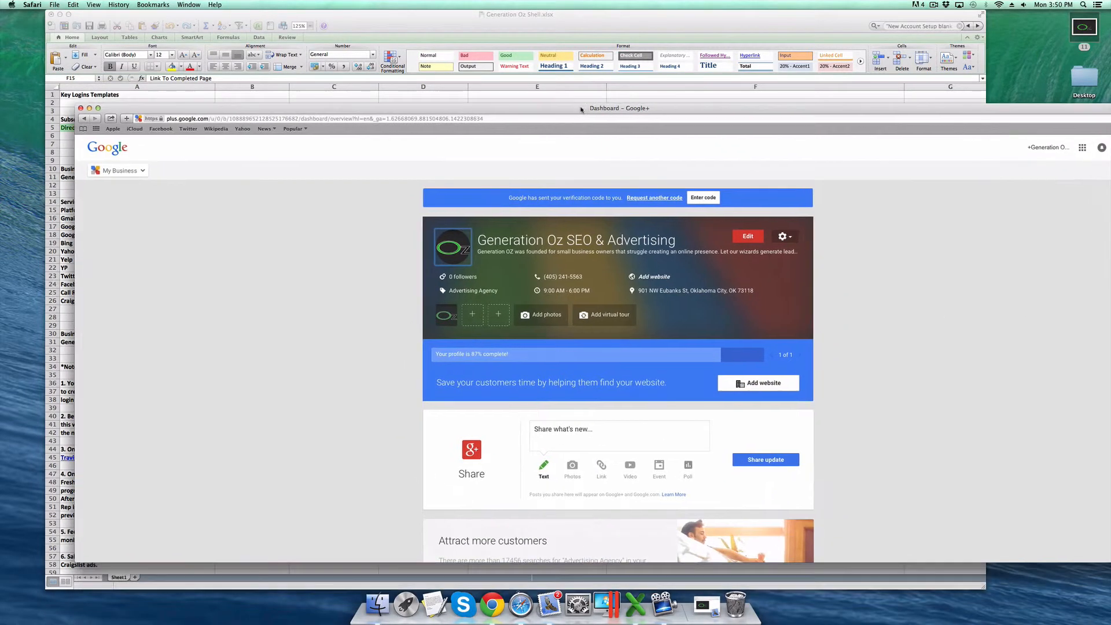
scroll(395, 251, "down", 5)
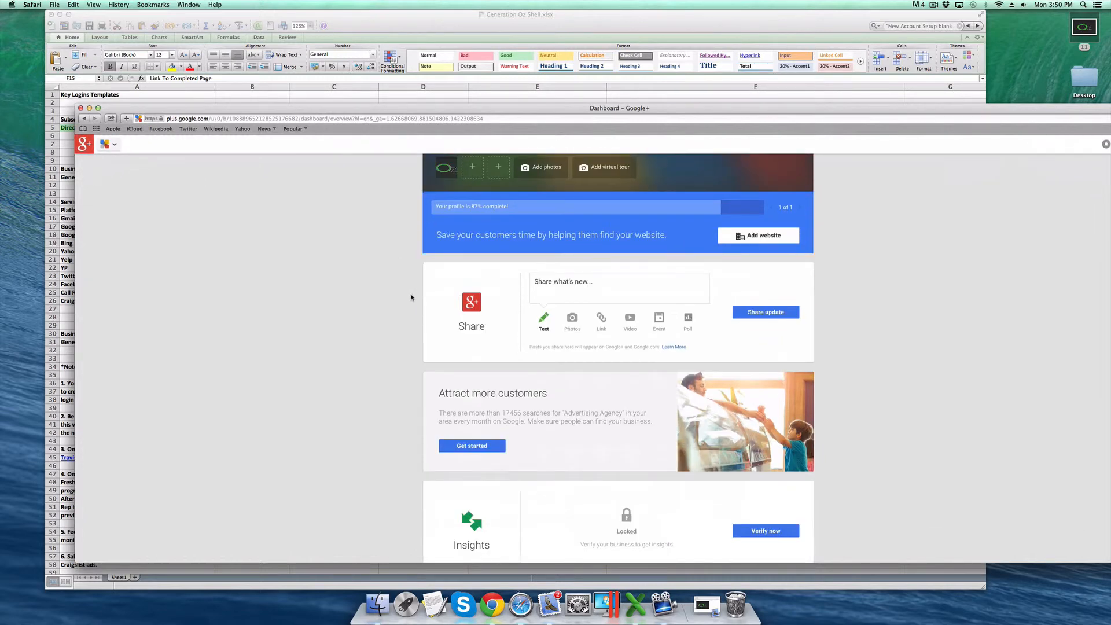
scroll(411, 295, "down", 5)
scroll(579, 260, "up", 10)
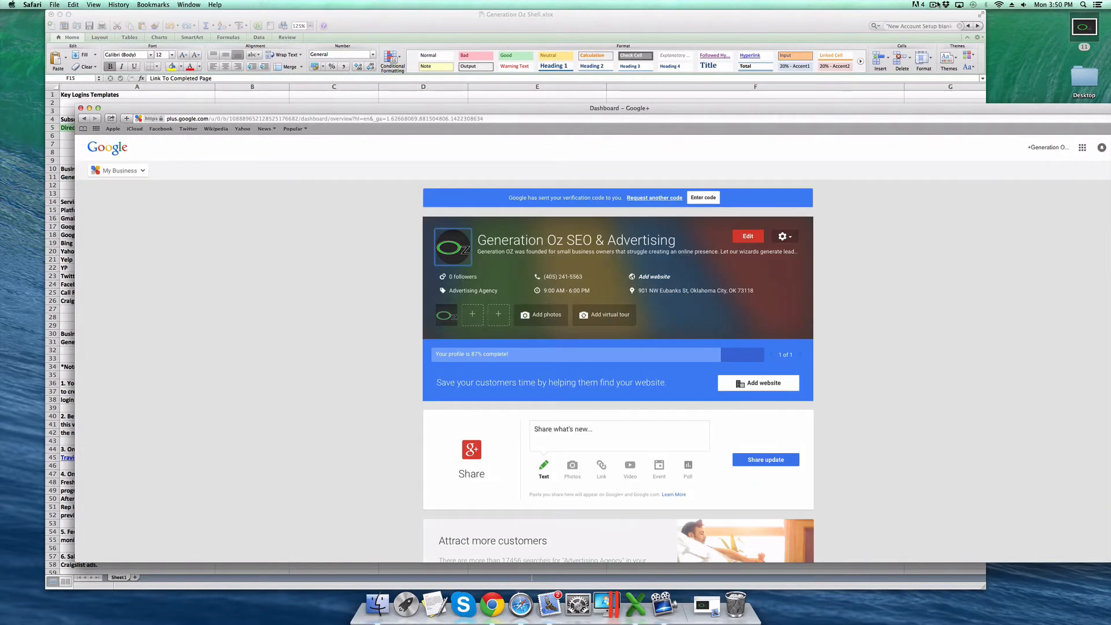